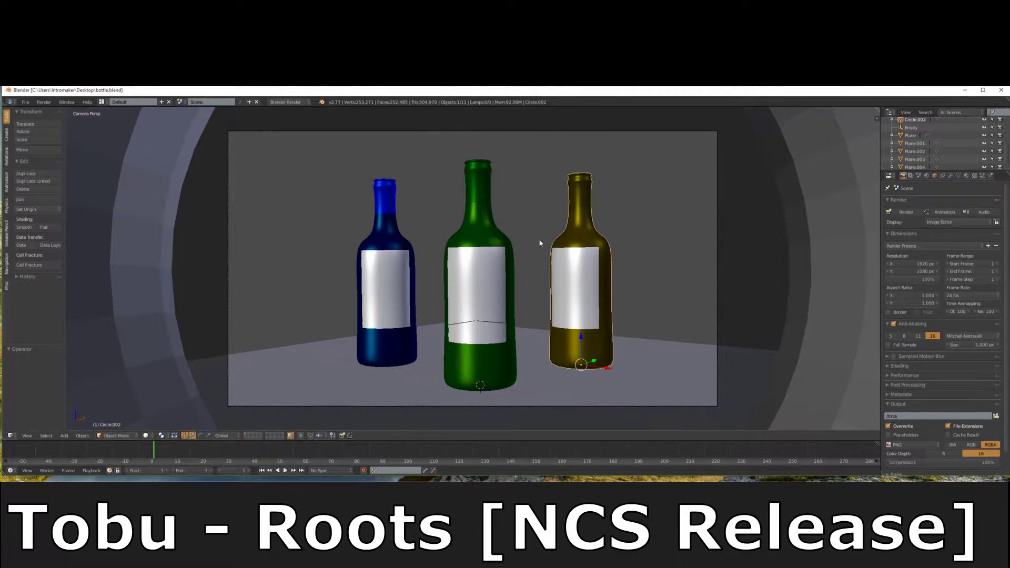
# Delete the yellow and blue bottles, then orbit out of the camera view.
pyautogui.press('x')
pyautogui.click(542, 252)
pyautogui.rightClick(387, 284)
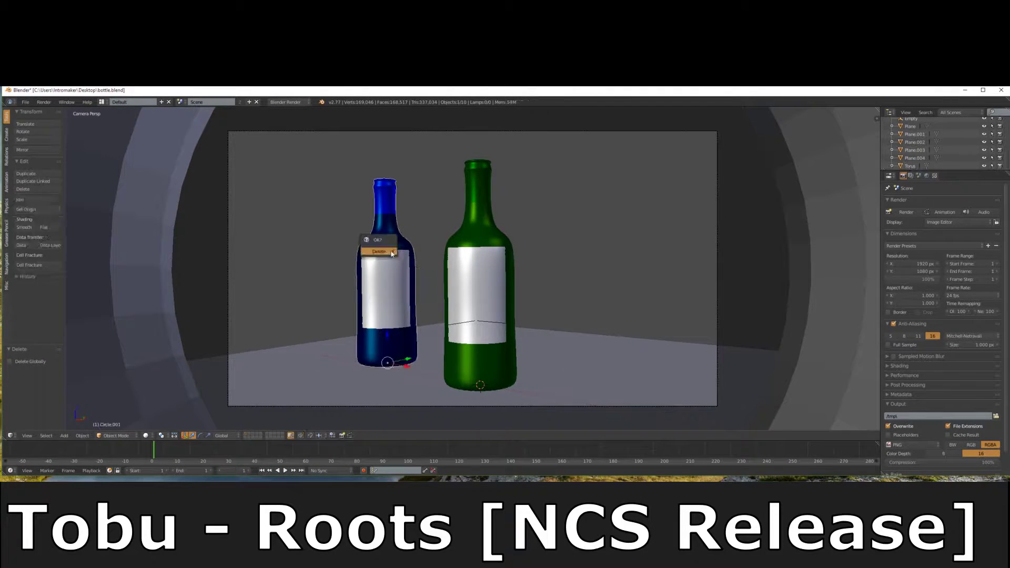
pyautogui.press('Delete')
pyautogui.click(941, 167)
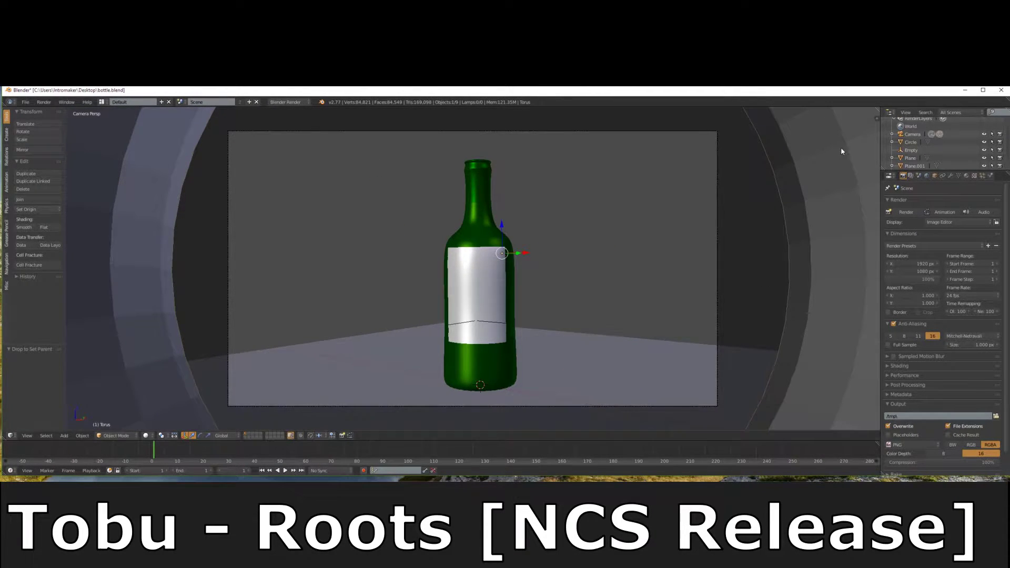
pyautogui.moveTo(840, 151)
pyautogui.mouseDown(button='middle')
pyautogui.moveTo(660, 259)
pyautogui.moveTo(361, 242)
pyautogui.mouseUp(button='middle')
# Add a circle mesh and scale it to fit the green bottle's top.
pyautogui.rightClick(360, 255)
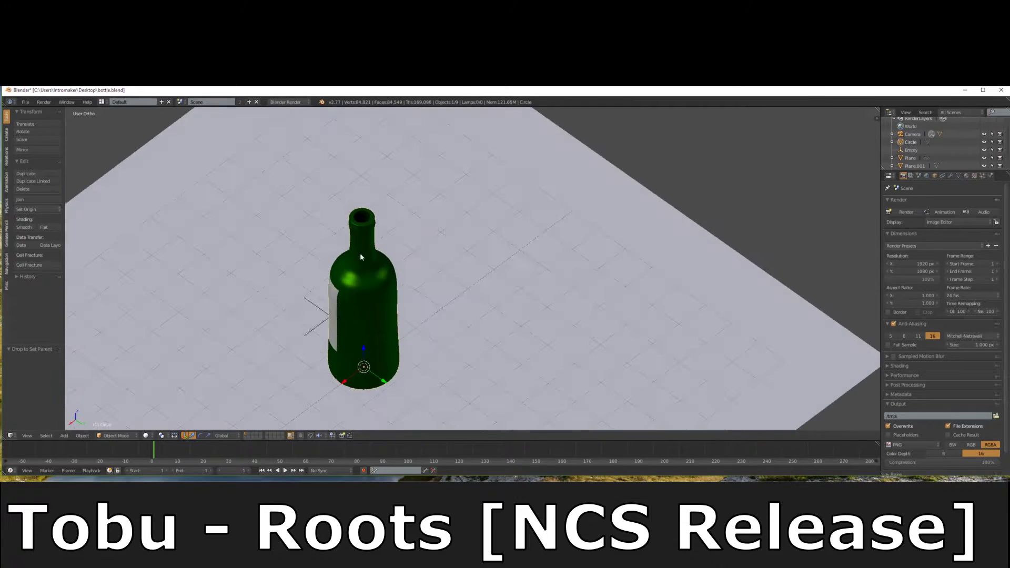
pyautogui.hotkey('shift', 'a')
pyautogui.click(421, 286)
pyautogui.press('KP_7')
pyautogui.press('s')
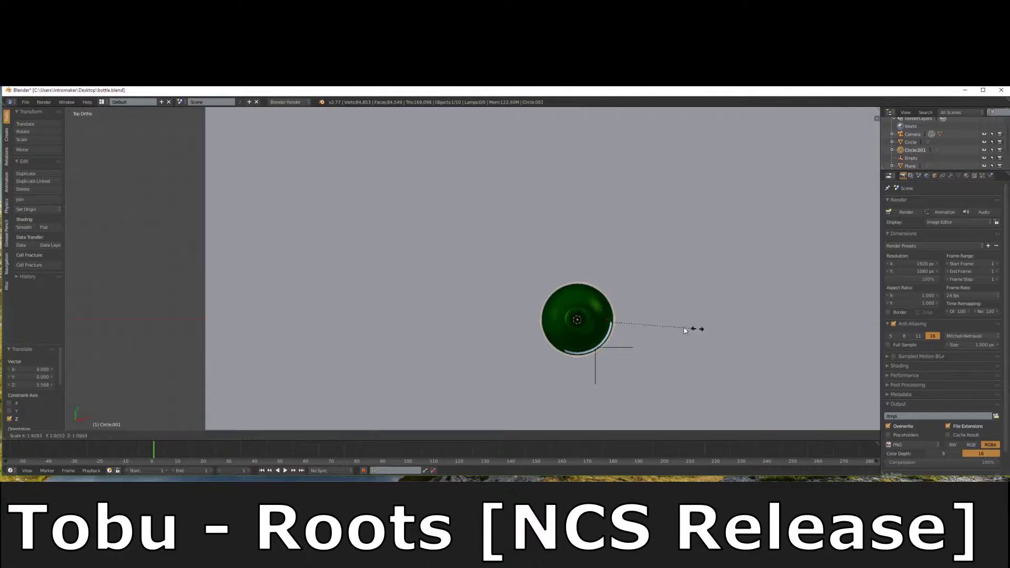
pyautogui.click(683, 327)
pyautogui.scroll(4, 689, 337)
pyautogui.scroll(3, 762, 285)
pyautogui.scroll(2, 796, 321)
pyautogui.press('s')
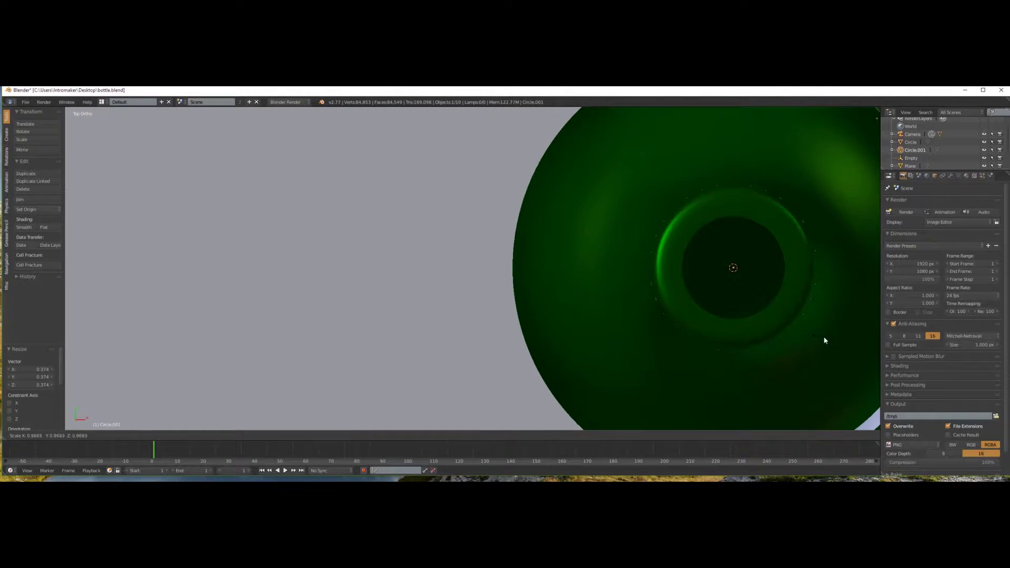
pyautogui.click(819, 336)
# In edit mode, extrude the circle's edge into a short band.
pyautogui.press('Tab')
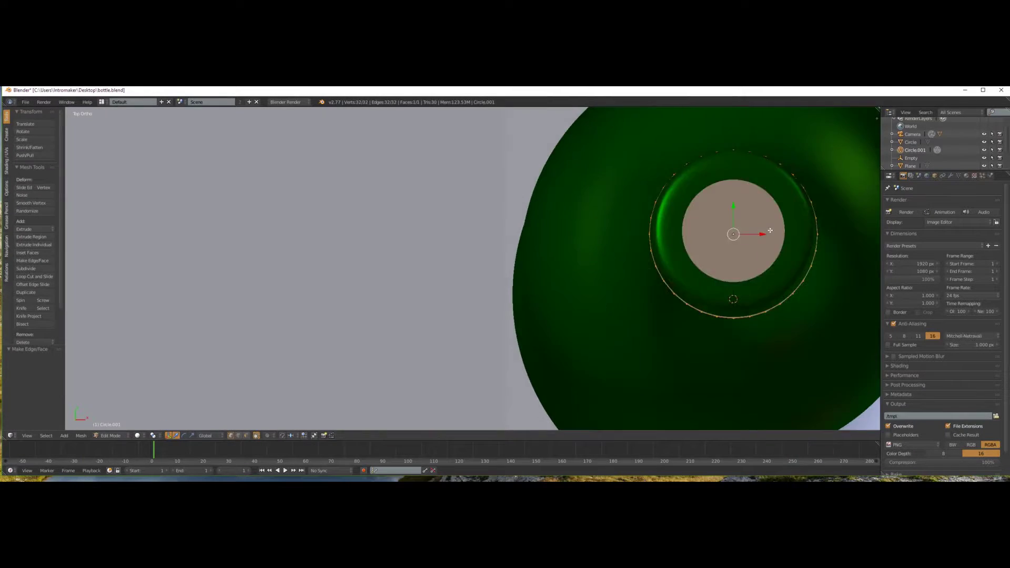
pyautogui.press('KP_1')
pyautogui.scroll(3, 726, 215)
pyautogui.press('e')
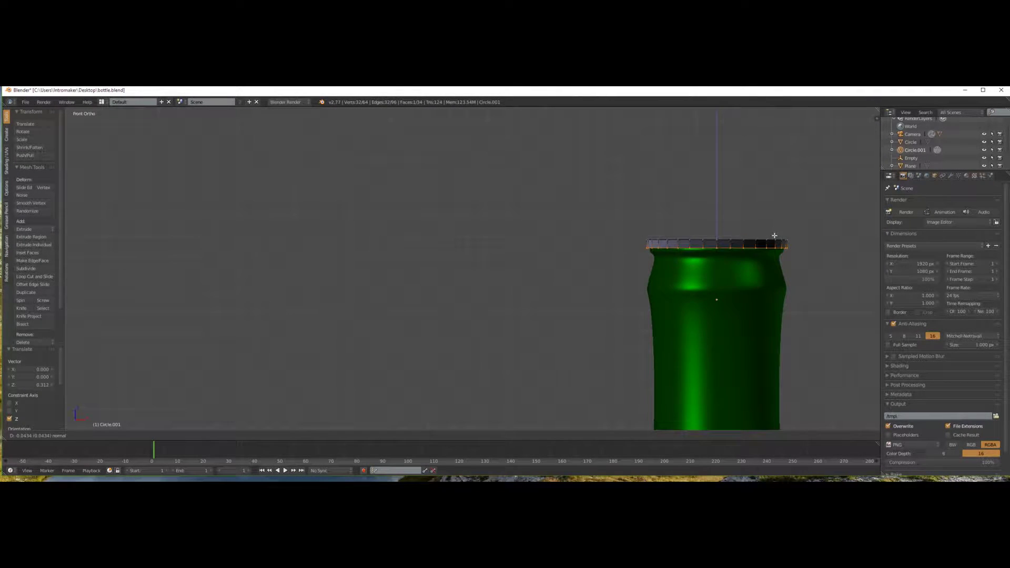
pyautogui.click(819, 263)
# Rescale the whole band and return to object mode with solid shading.
pyautogui.press('z')
pyautogui.press('a')
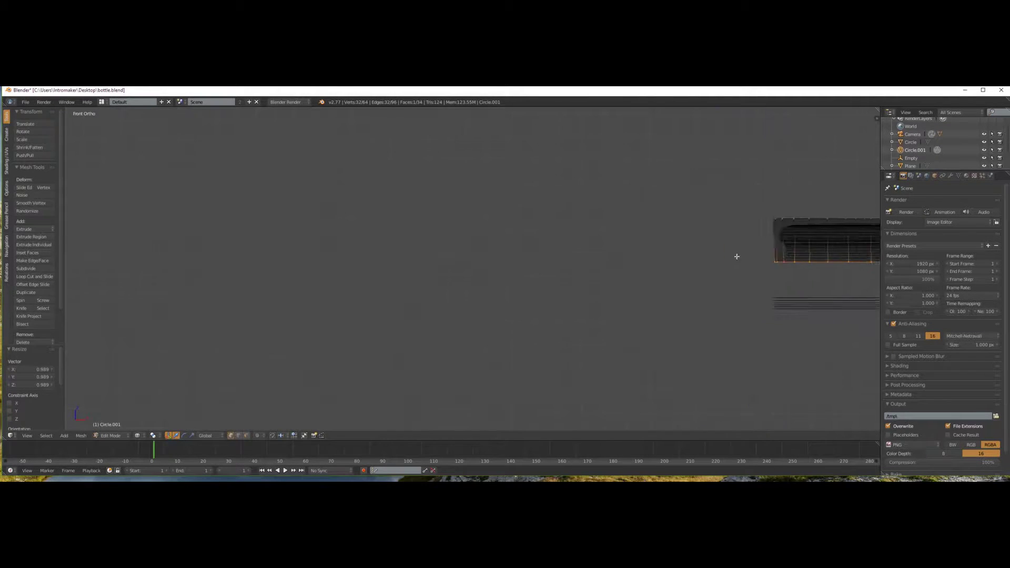
pyautogui.press('s')
pyautogui.click(805, 298)
pyautogui.press('z')
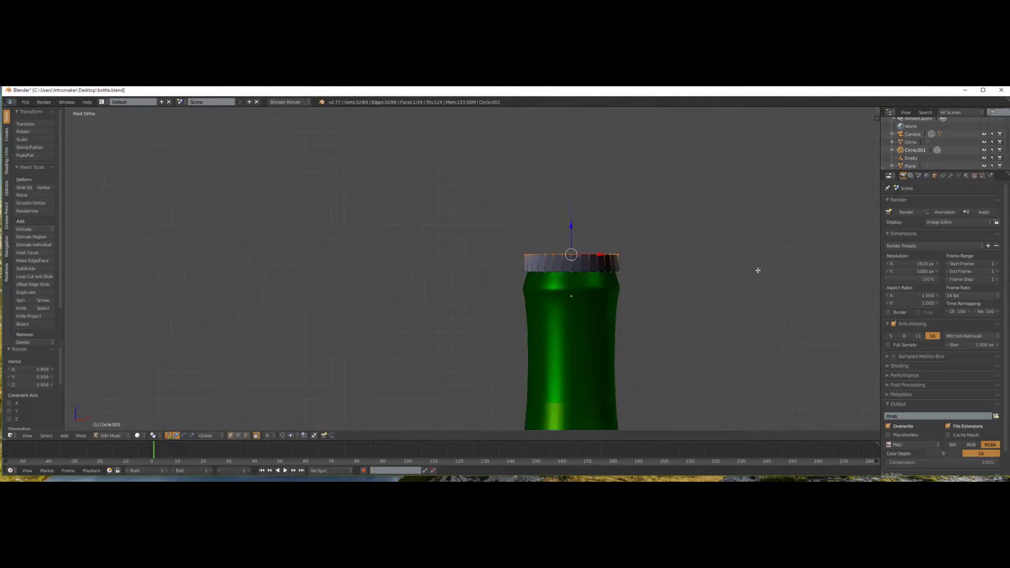
pyautogui.press('Tab')
pyautogui.click(950, 176)
pyautogui.click(945, 202)
# Add a Subdivision Surface modifier to the cap and hide the bottle.
pyautogui.click(855, 335)
pyautogui.scroll(3, 799, 264)
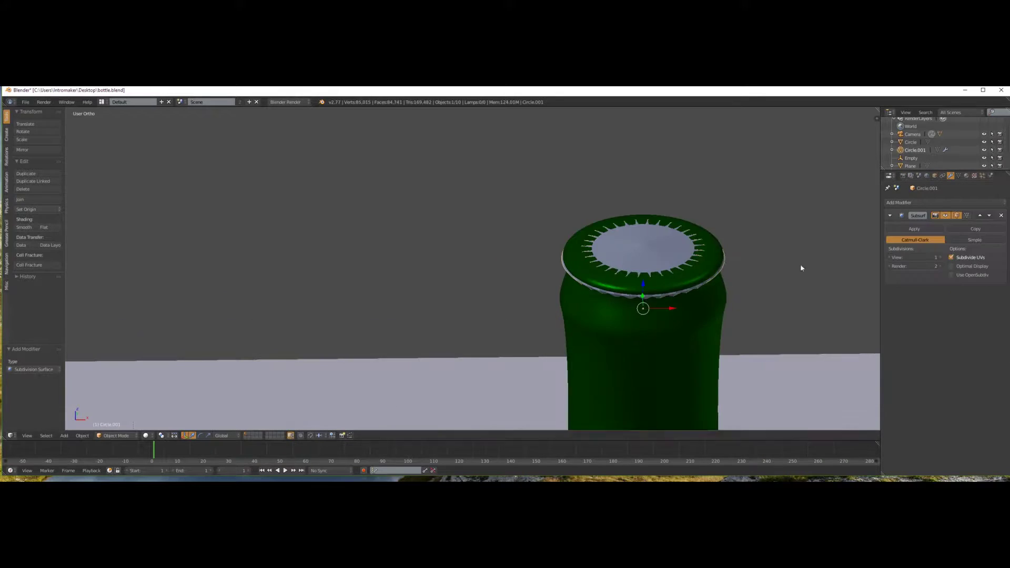
pyautogui.scroll(-3, 800, 264)
pyautogui.click(983, 137)
# Add an edge loop around the cap band in front view.
pyautogui.press('KP_1')
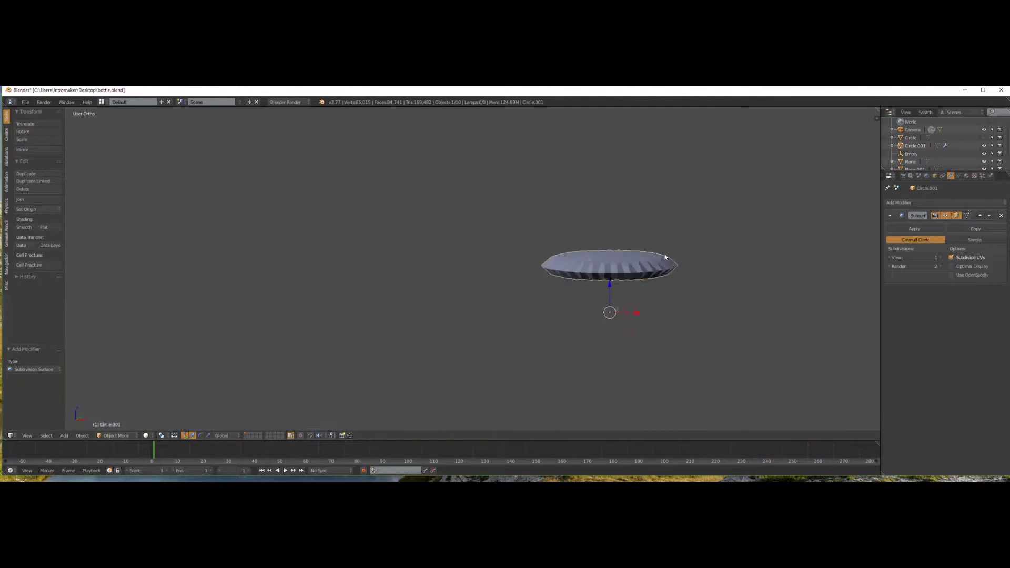
pyautogui.press('Tab')
pyautogui.hotkey('ctrl', 'r')
pyautogui.click(682, 268)
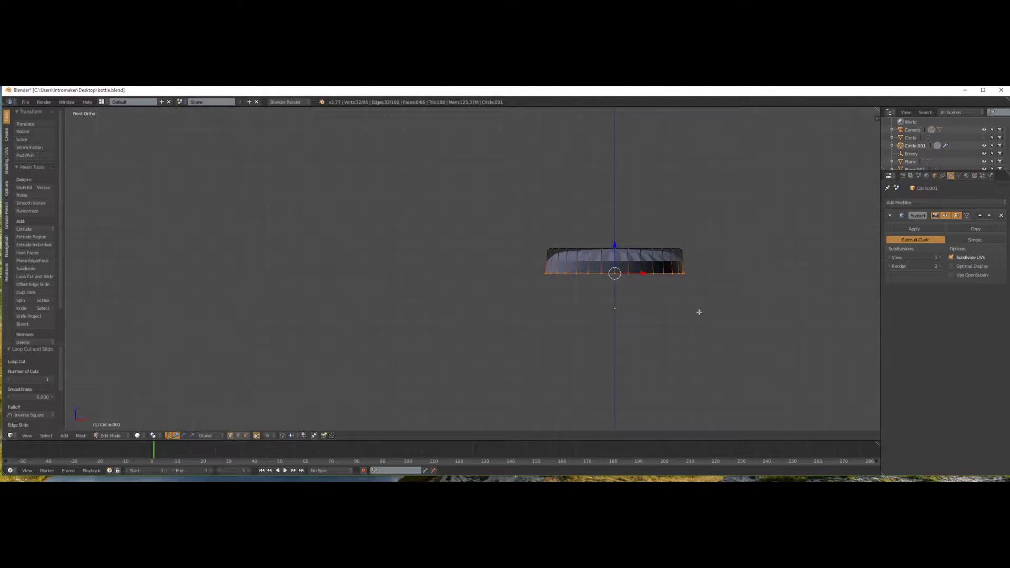
pyautogui.click(699, 313)
# Remove the cap's Subdivision Surface modifier and return to the top view.
pyautogui.click(1001, 215)
pyautogui.click(945, 202)
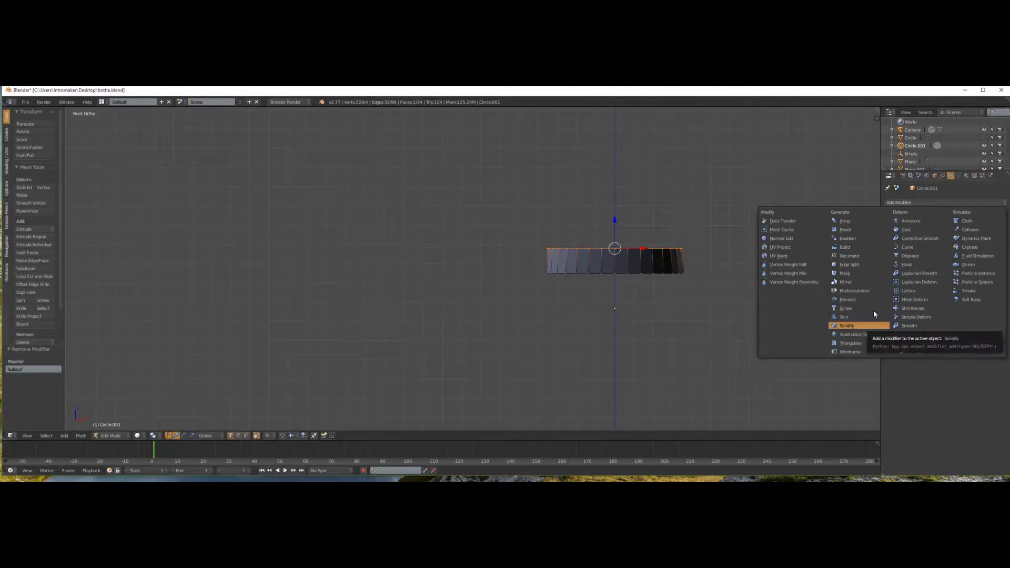
pyautogui.press('Escape')
pyautogui.rightClick(663, 248)
pyautogui.press('KP_7')
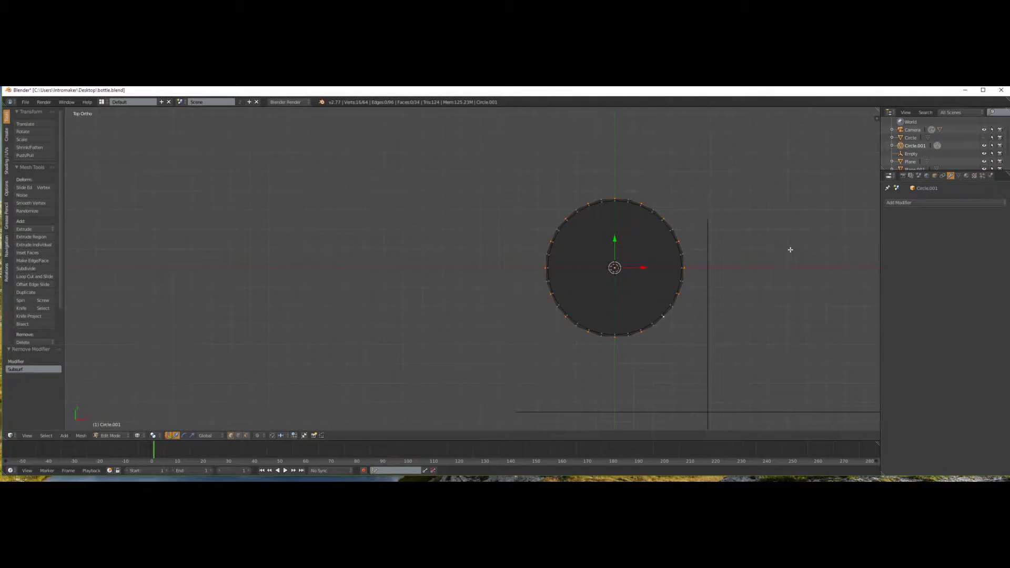
# Resize the cap circle to fit over the bottle neck.
pyautogui.press('s')
pyautogui.click(796, 316)
pyautogui.moveTo(796, 316)
pyautogui.mouseDown(button='middle')
pyautogui.moveTo(700, 279)
pyautogui.moveTo(699, 330)
pyautogui.mouseUp(button='middle')
pyautogui.scroll(2, 700, 330)
pyautogui.press('KP_1')
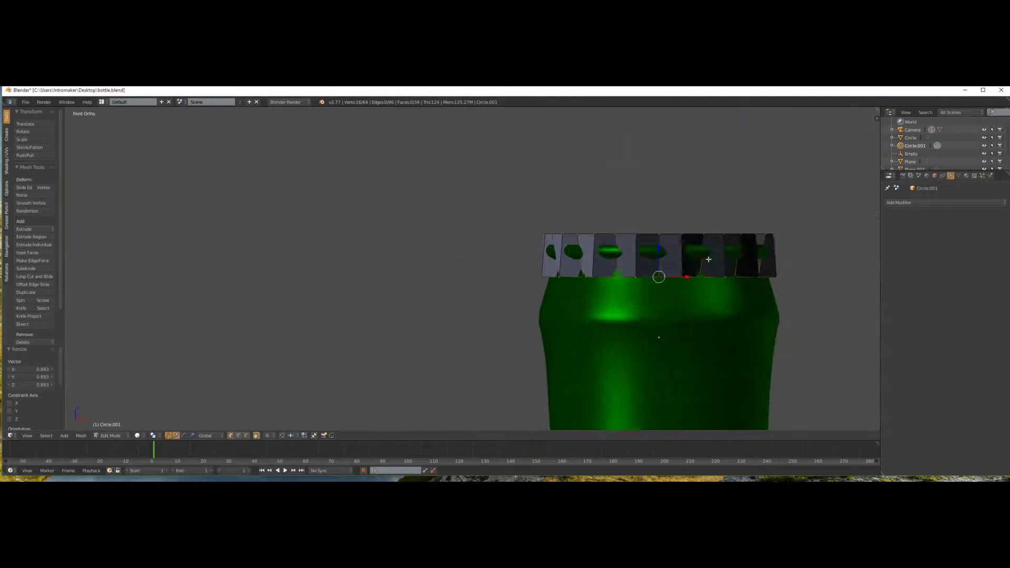
pyautogui.scroll(3, 809, 310)
pyautogui.press('s')
pyautogui.click(813, 309)
pyautogui.moveTo(813, 309); pyautogui.dragTo(757, 327, button='middle')
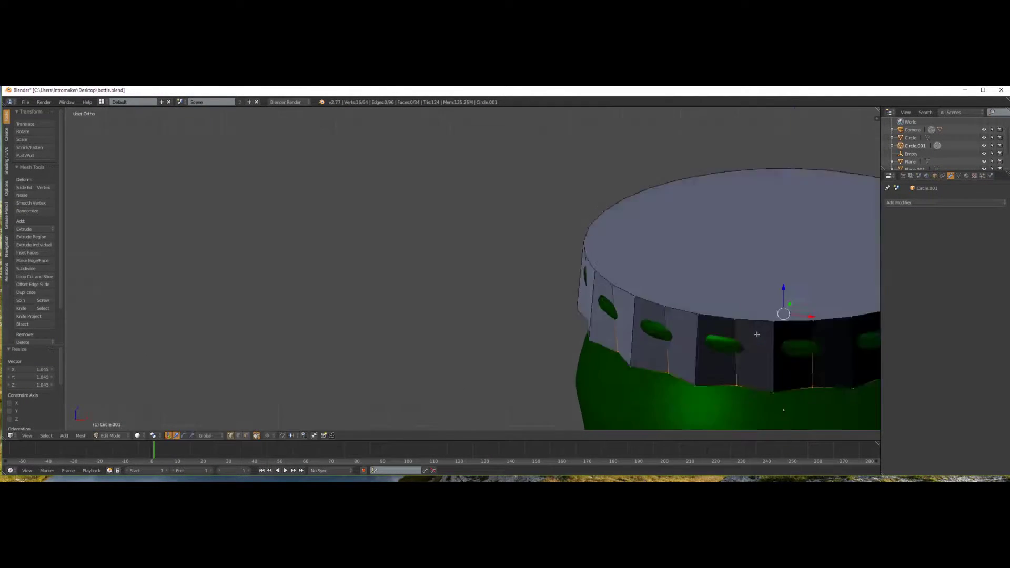
pyautogui.scroll(-2, 749, 337)
pyautogui.press('KP_7')
pyautogui.scroll(1, 732, 374)
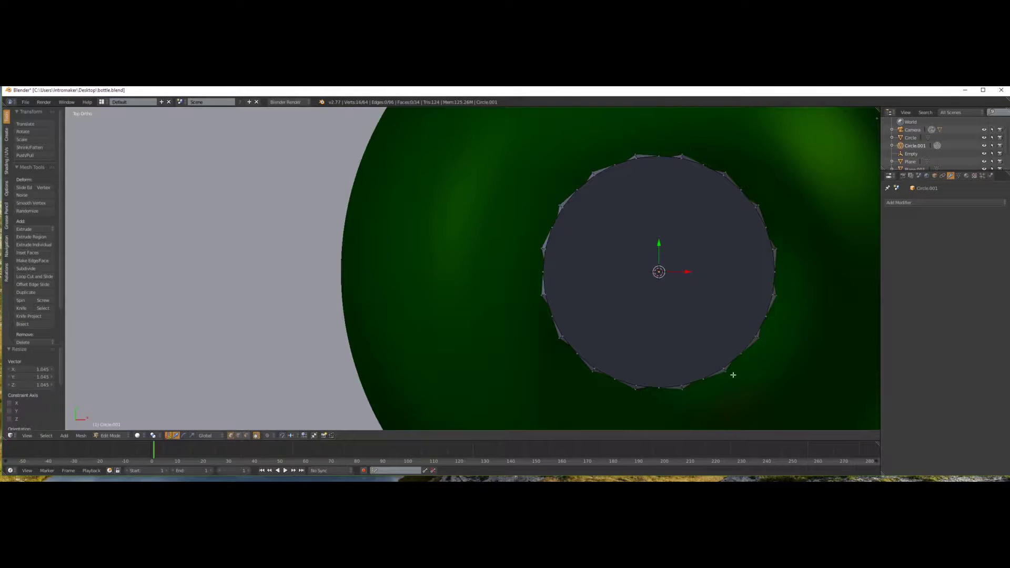
# Scale the cap's rim vertices outward into crimped, star-like points.
pyautogui.press('z')
pyautogui.press('a')
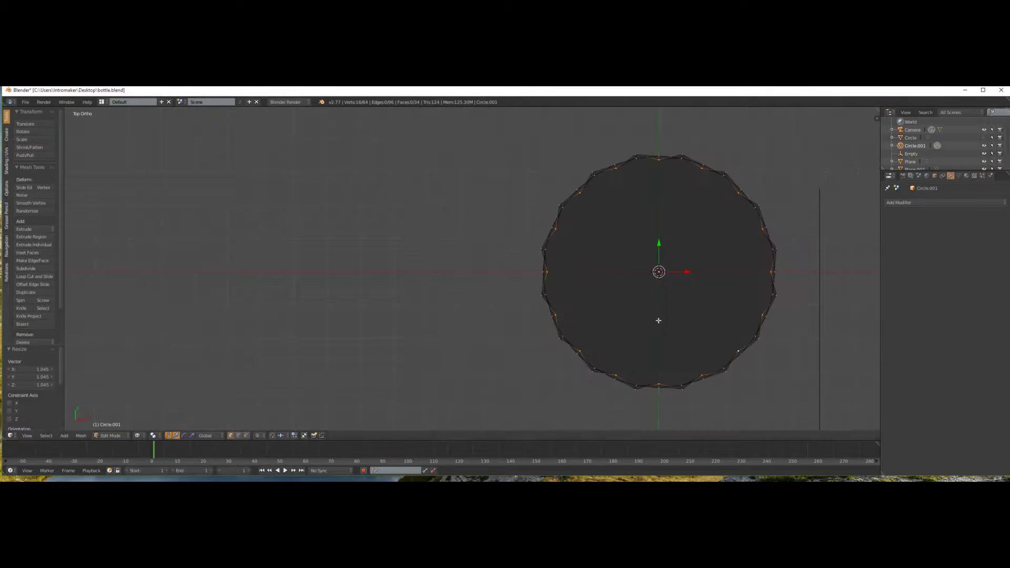
pyautogui.press('b')
pyautogui.press('a')
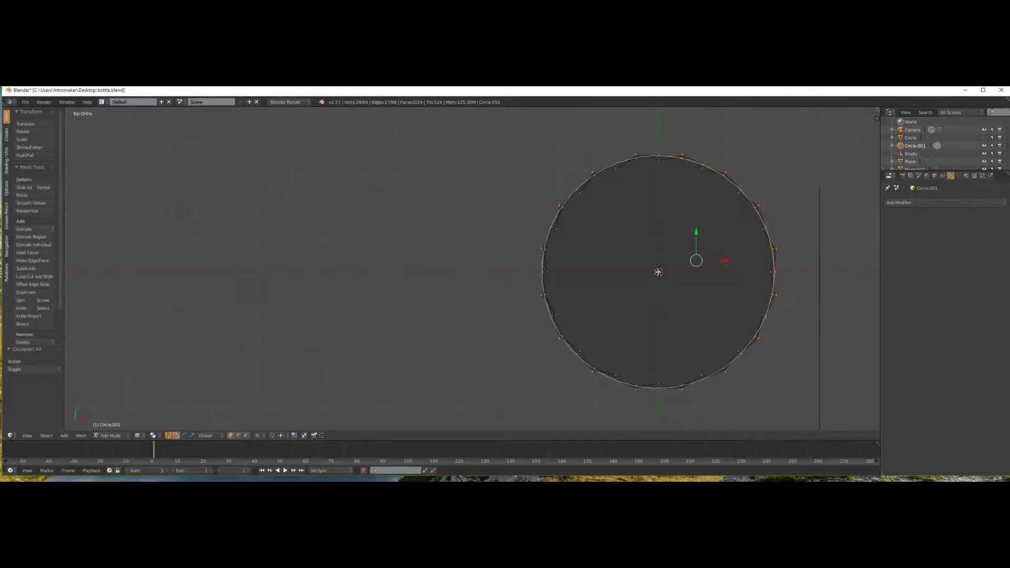
pyautogui.press('s')
pyautogui.click(714, 286)
pyautogui.press('z')
pyautogui.moveTo(715, 285)
pyautogui.mouseDown(button='middle')
pyautogui.moveTo(757, 187)
pyautogui.moveTo(814, 182)
pyautogui.moveTo(726, 241)
pyautogui.moveTo(760, 207)
pyautogui.moveTo(710, 264)
pyautogui.mouseUp(button='middle')
# Add an edge loop near the cap's top, raise it and widen it.
pyautogui.press('KP_1')
pyautogui.hotkey('ctrl', 'r')
pyautogui.click(712, 253)
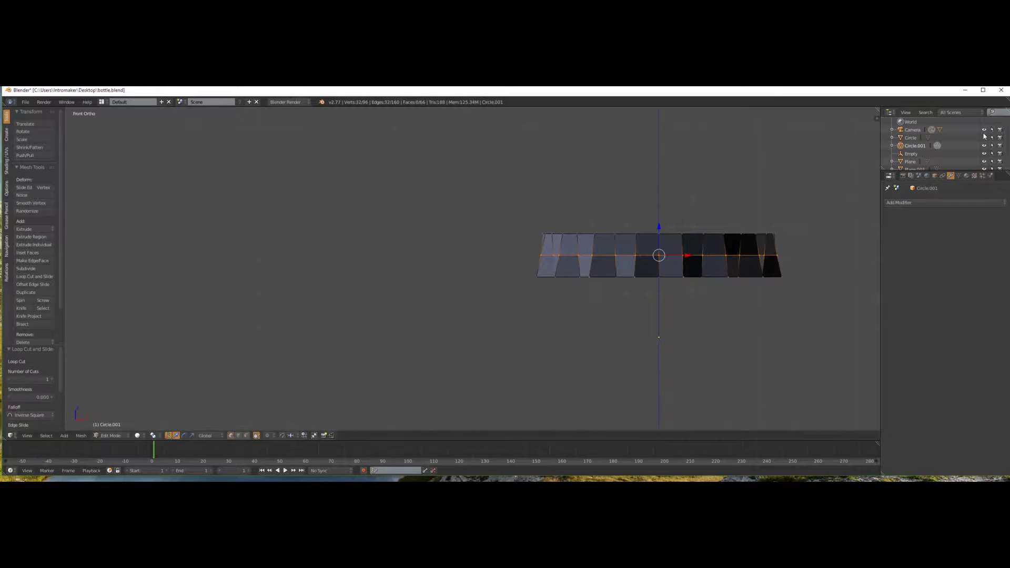
pyautogui.press('g')
pyautogui.click(671, 218)
pyautogui.press('s')
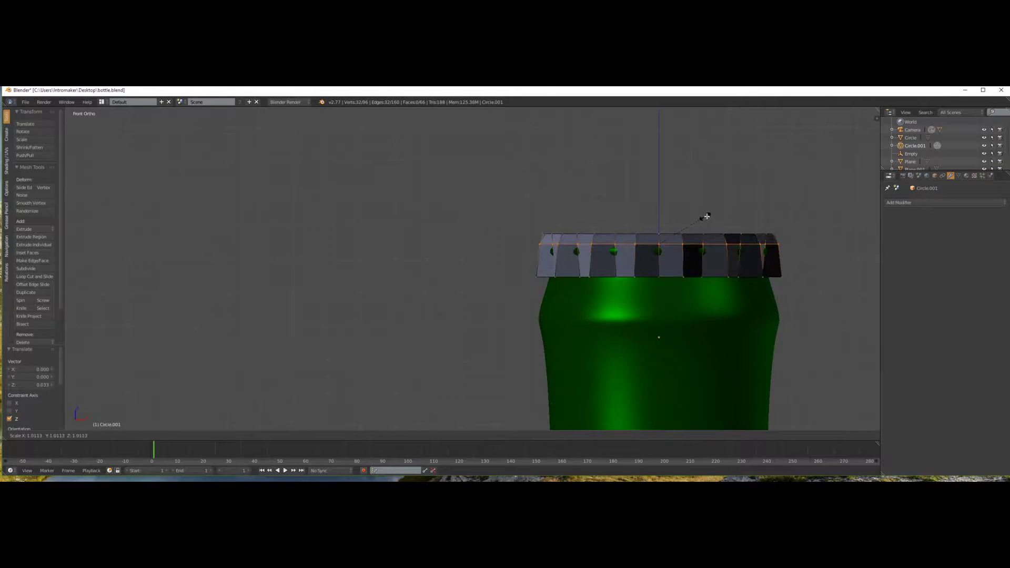
pyautogui.click(707, 215)
pyautogui.moveTo(707, 215); pyautogui.dragTo(789, 326, button='middle')
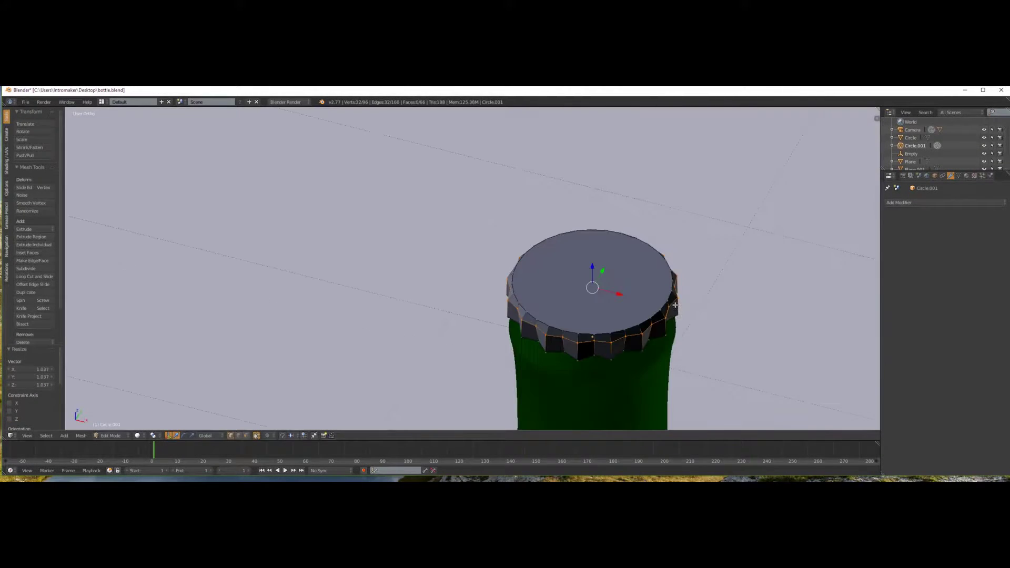
pyautogui.press('KP_7')
pyautogui.scroll(3, 798, 338)
pyautogui.scroll(-2, 798, 338)
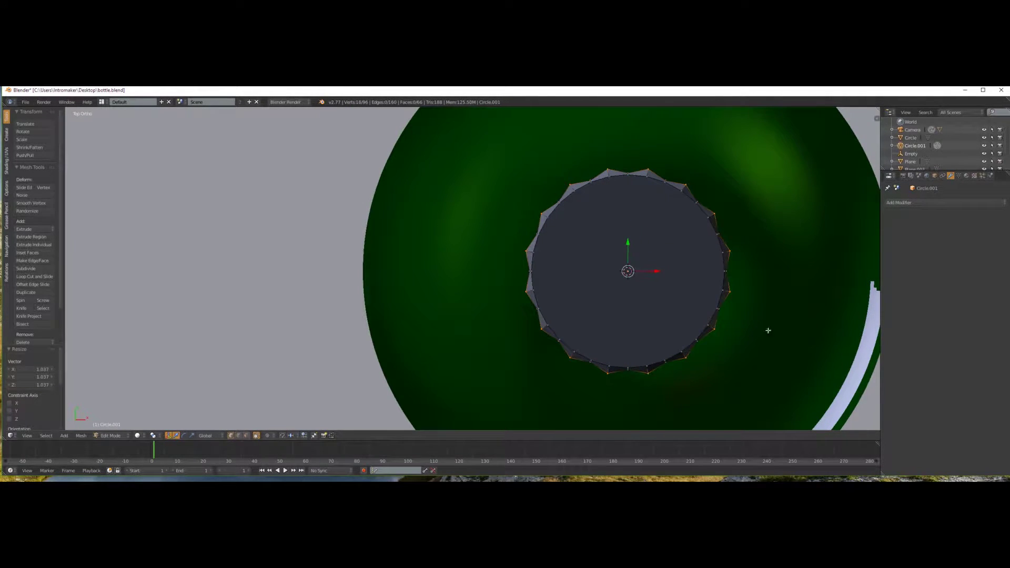
# Shrink the top loop slightly, select the top row of vertices, and leave edit mode.
pyautogui.press('s')
pyautogui.moveTo(780, 346)
pyautogui.mouseDown(button='middle')
pyautogui.moveTo(748, 239)
pyautogui.moveTo(845, 250)
pyautogui.moveTo(759, 262)
pyautogui.mouseUp(button='middle')
pyautogui.press('KP_1')
pyautogui.press('a')
pyautogui.press('z')
pyautogui.press('b')
pyautogui.moveTo(735, 245); pyautogui.dragTo(523, 232)
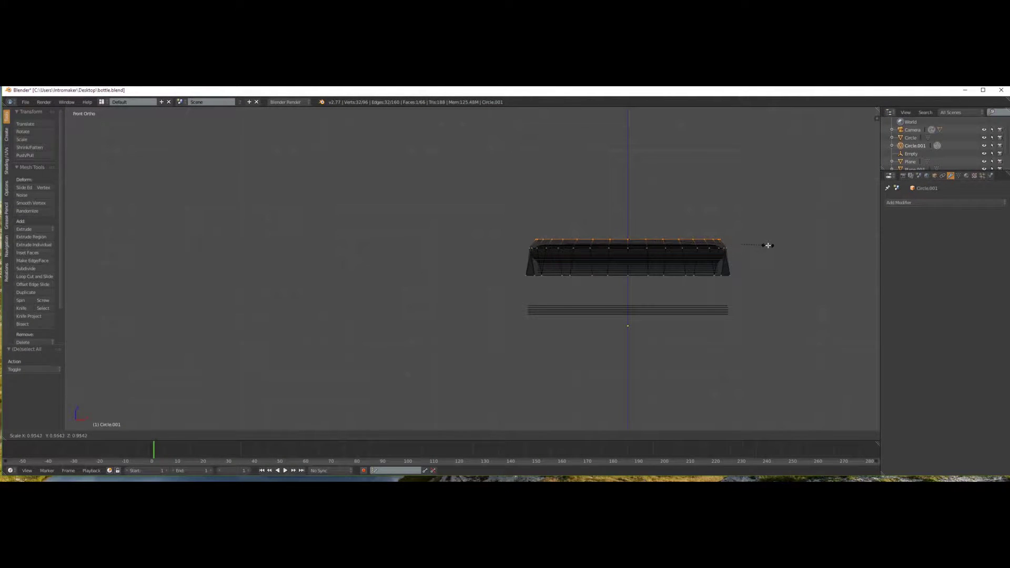
pyautogui.press('Tab')
pyautogui.press('z')
pyautogui.moveTo(637, 216)
pyautogui.mouseDown(button='middle')
pyautogui.moveTo(715, 281)
pyautogui.moveTo(728, 266)
pyautogui.moveTo(623, 228)
pyautogui.moveTo(757, 180)
pyautogui.mouseUp(button='middle')
pyautogui.scroll(2, 727, 253)
# Add a Simple-mode Subdivision Surface modifier to the cap and apply it.
pyautogui.hotkey('ctrl', '2')
pyautogui.click(974, 239)
pyautogui.keyDown('ctrl'); pyautogui.scroll(2, 922, 258); pyautogui.keyUp('ctrl')
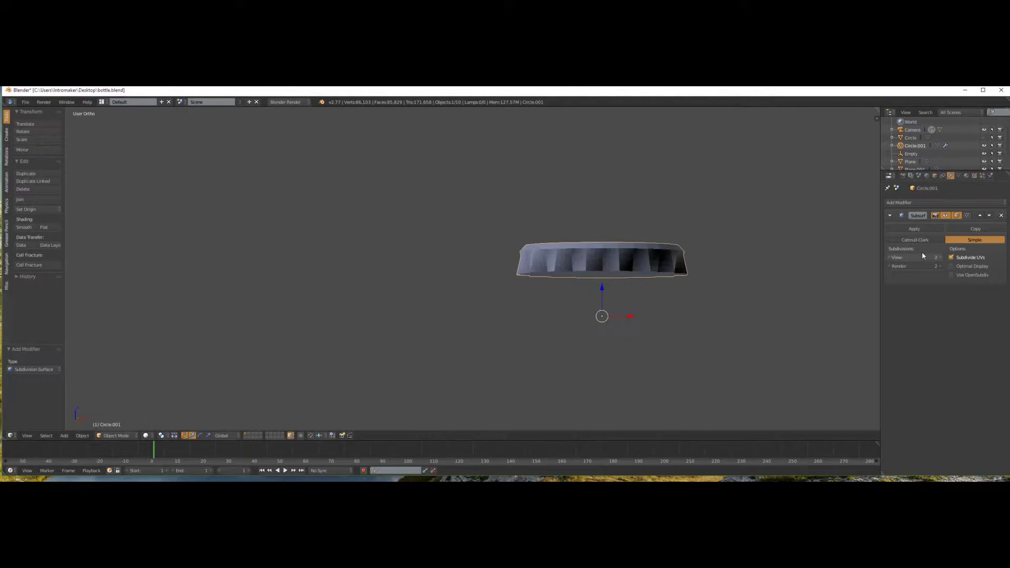
pyautogui.keyDown('ctrl'); pyautogui.scroll(-4, 938, 258); pyautogui.keyUp('ctrl')
pyautogui.click(914, 229)
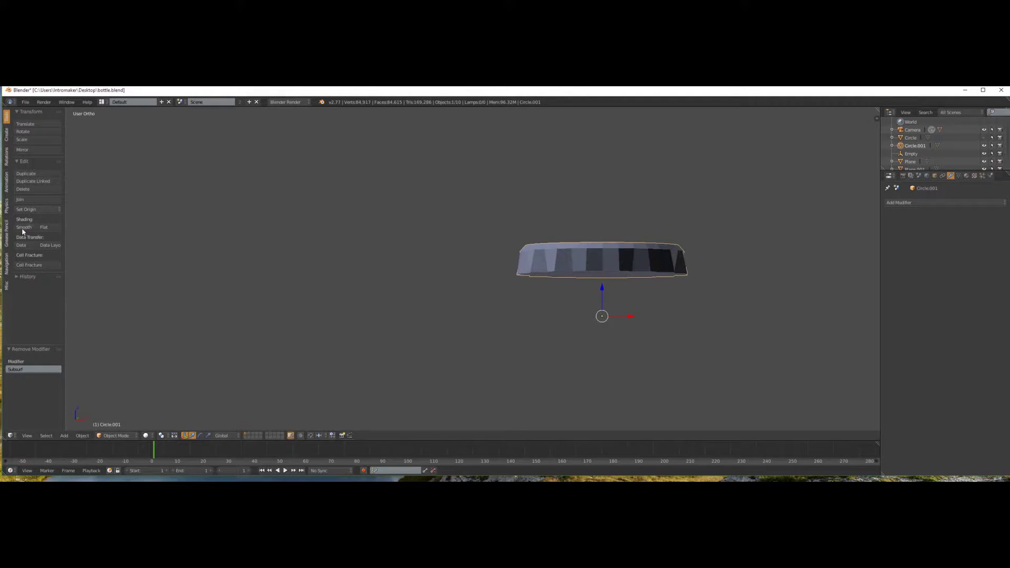
# Subdivide the cap mesh with more cuts in edit mode.
pyautogui.press('Tab')
pyautogui.click(26, 268)
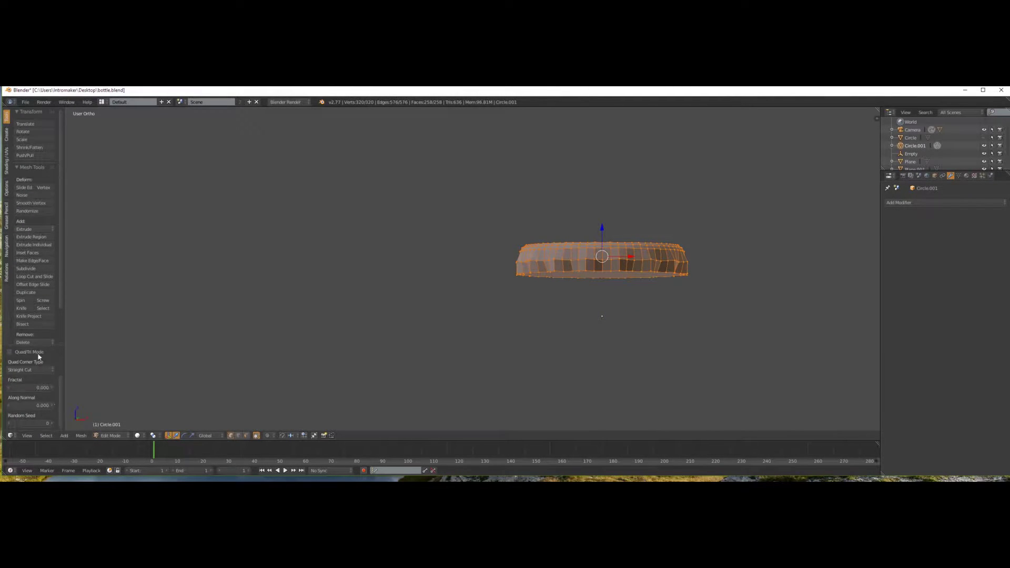
pyautogui.click(54, 369)
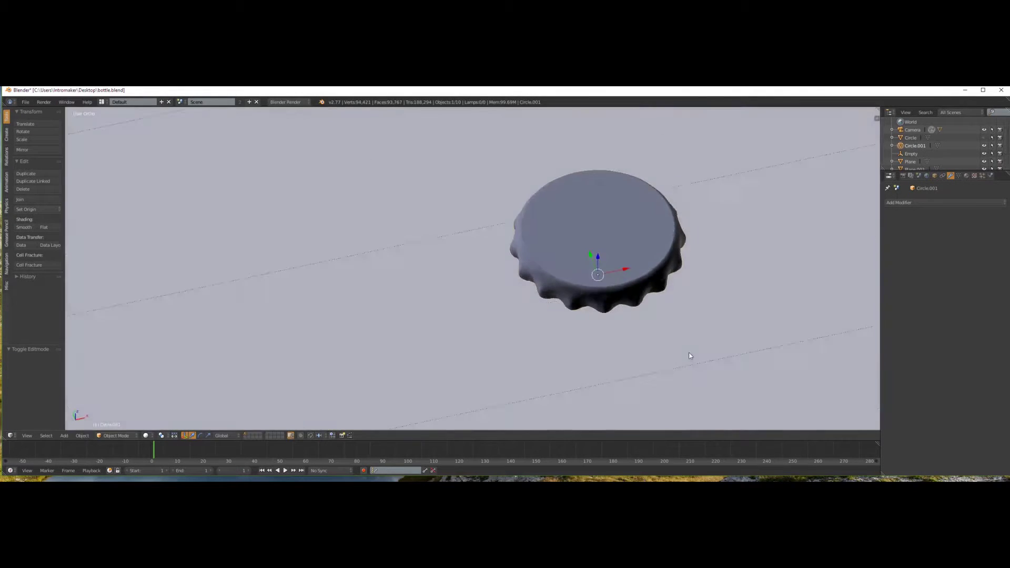
pyautogui.press('Tab')
# Try a Remesh modifier in Smooth mode, then replace it with Simple Subdivision Surface.
pyautogui.click(899, 202)
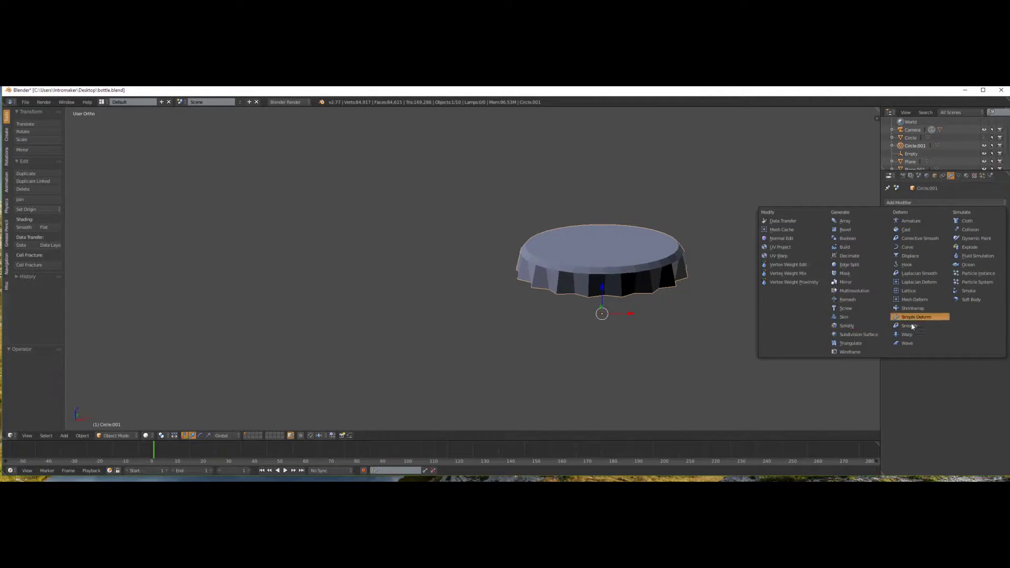
pyautogui.click(915, 317)
pyautogui.click(1001, 211)
pyautogui.click(899, 202)
pyautogui.click(847, 299)
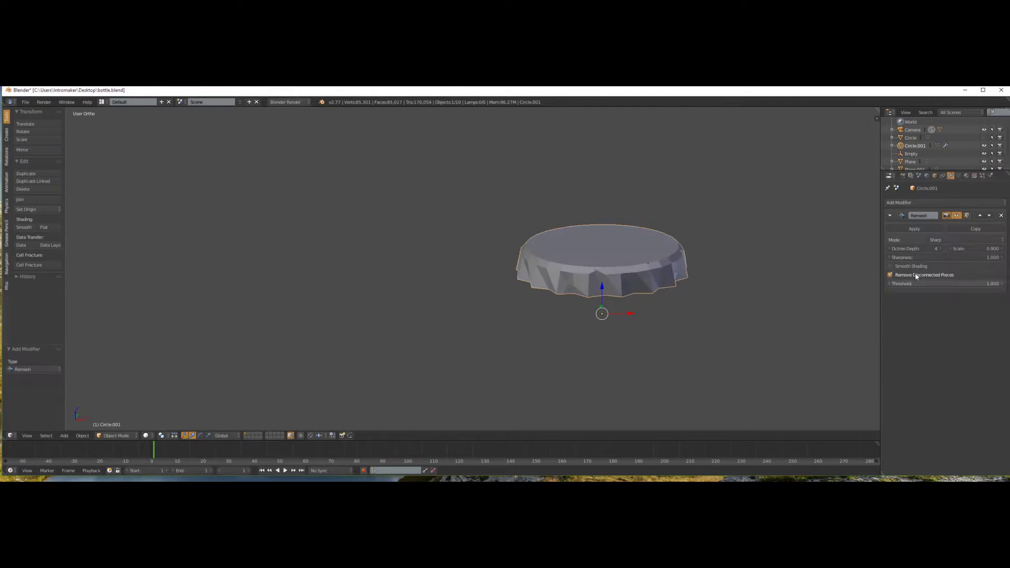
pyautogui.moveTo(915, 248); pyautogui.dragTo(907, 248)
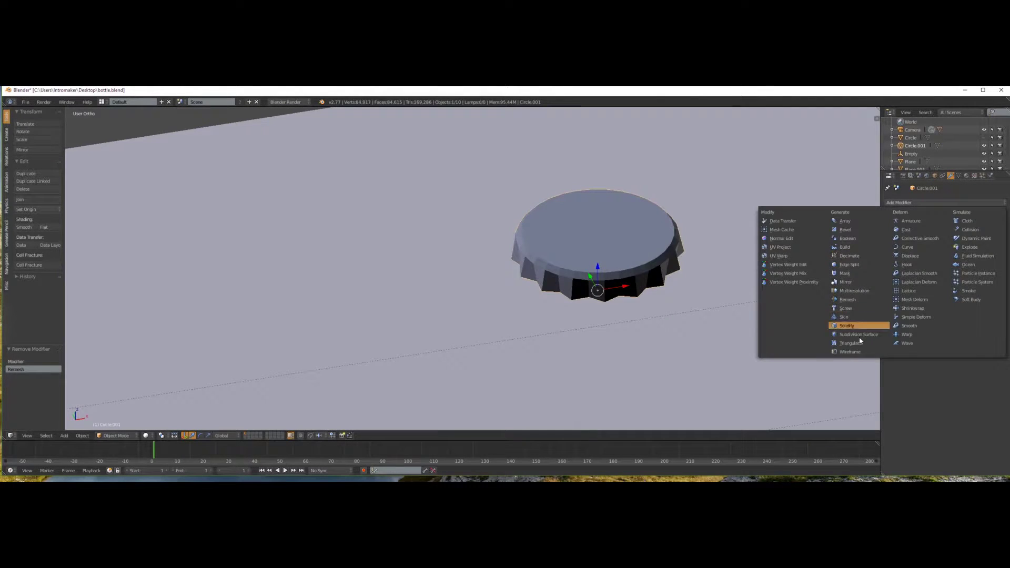
pyautogui.click(847, 299)
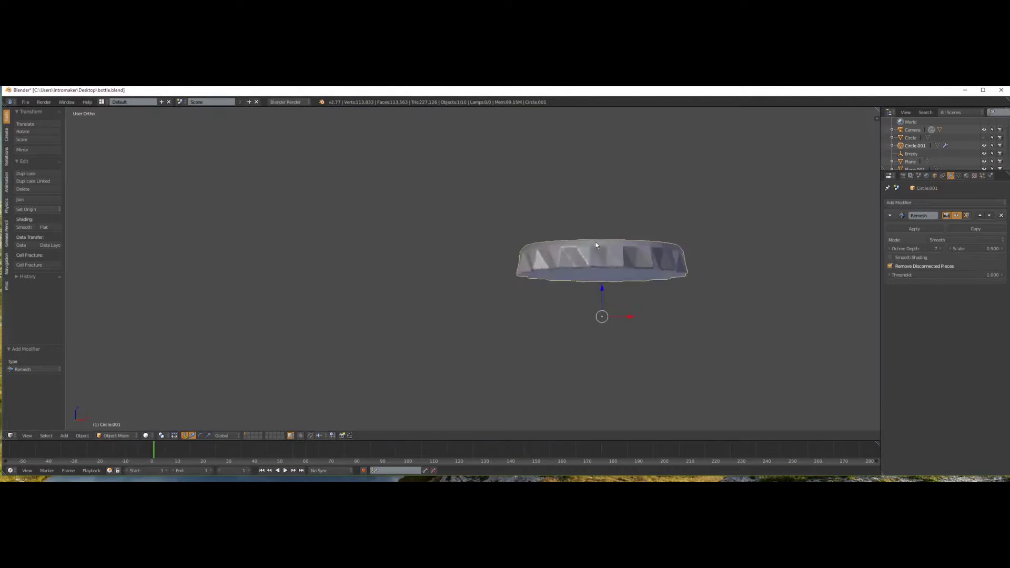
pyautogui.click(895, 268)
pyautogui.moveTo(704, 289)
pyautogui.mouseDown(button='middle')
pyautogui.moveTo(643, 330)
pyautogui.moveTo(683, 239)
pyautogui.moveTo(670, 283)
pyautogui.mouseUp(button='middle')
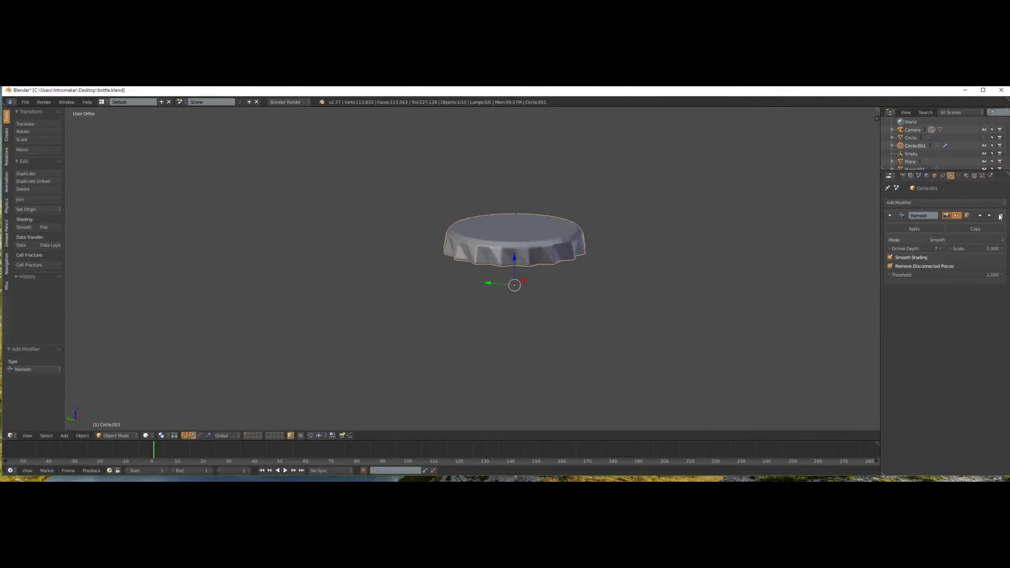
pyautogui.click(944, 202)
pyautogui.click(863, 333)
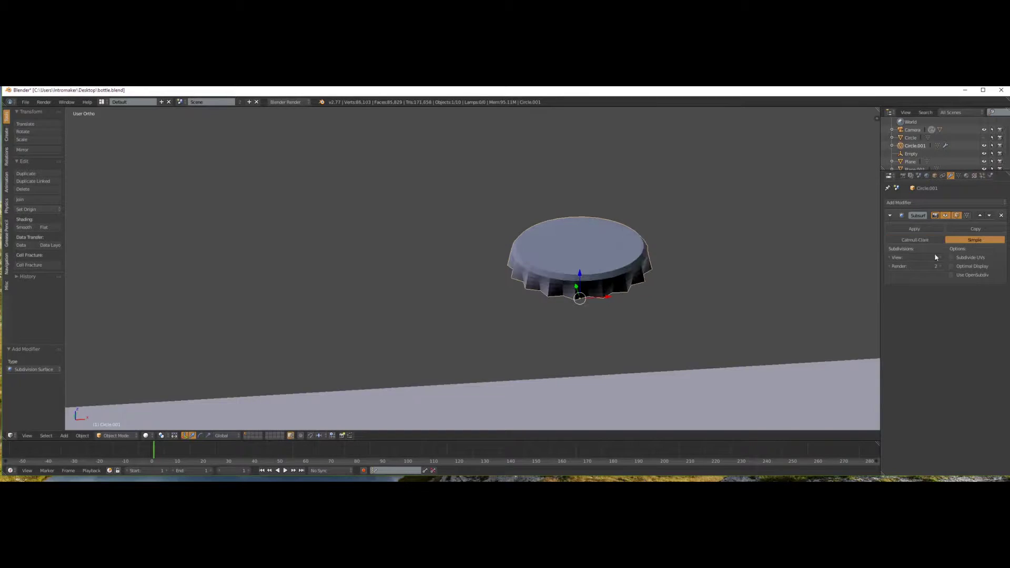
# Select all of the cap's vertices and trial-subdivide the mesh.
pyautogui.moveTo(685, 256)
pyautogui.mouseDown(button='middle')
pyautogui.moveTo(591, 323)
pyautogui.moveTo(551, 371)
pyautogui.moveTo(318, 228)
pyautogui.mouseUp(button='middle')
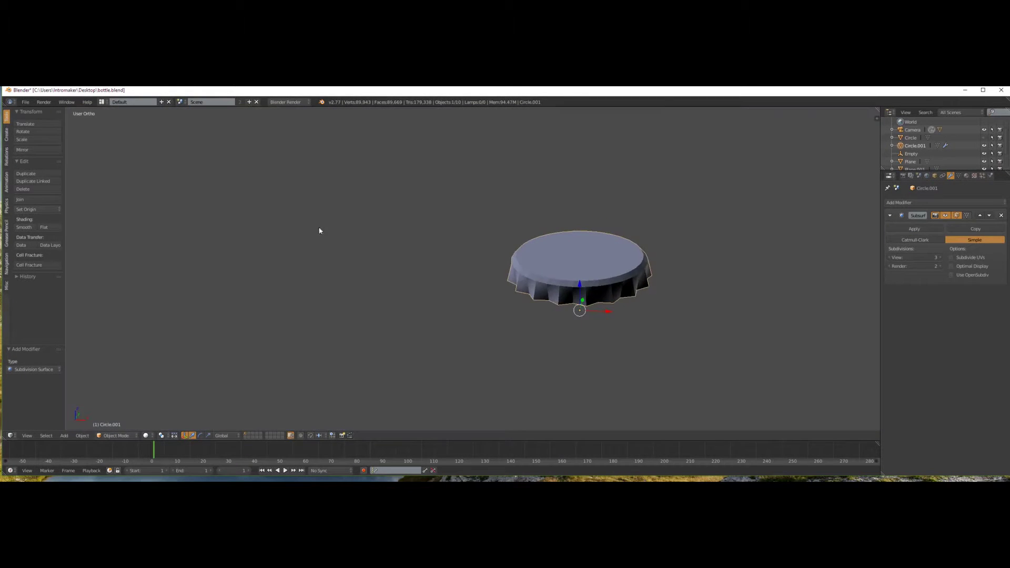
pyautogui.press('Tab')
pyautogui.press('a')
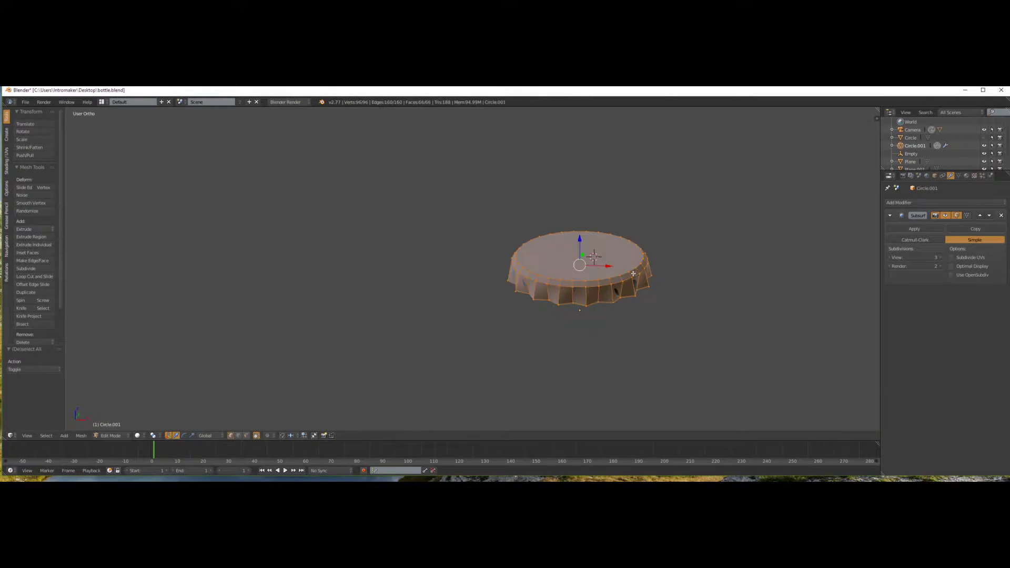
pyautogui.click(26, 268)
pyautogui.hotkey('ctrl', 'z')
pyautogui.hotkey('ctrl', 'z')
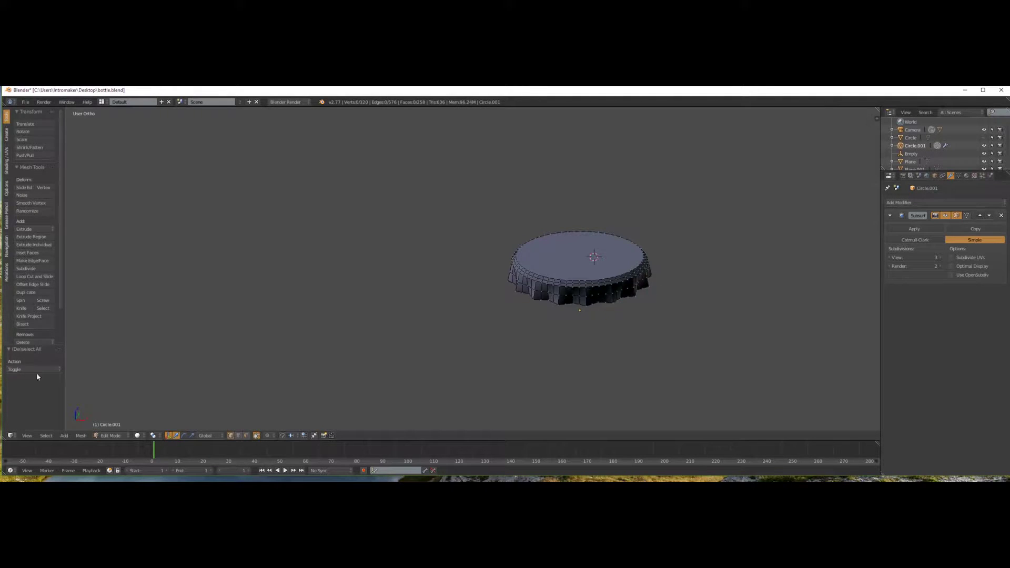
pyautogui.hotkey('ctrl', 'shift', 'z')
pyautogui.hotkey('ctrl', 'z')
pyautogui.hotkey('ctrl', 'shift', 'z')
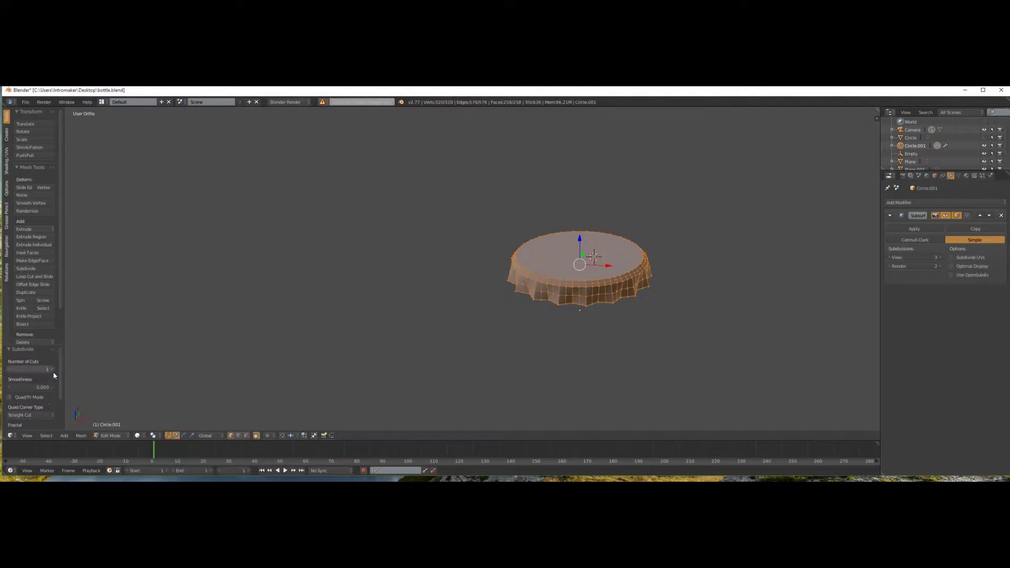
pyautogui.press('Tab')
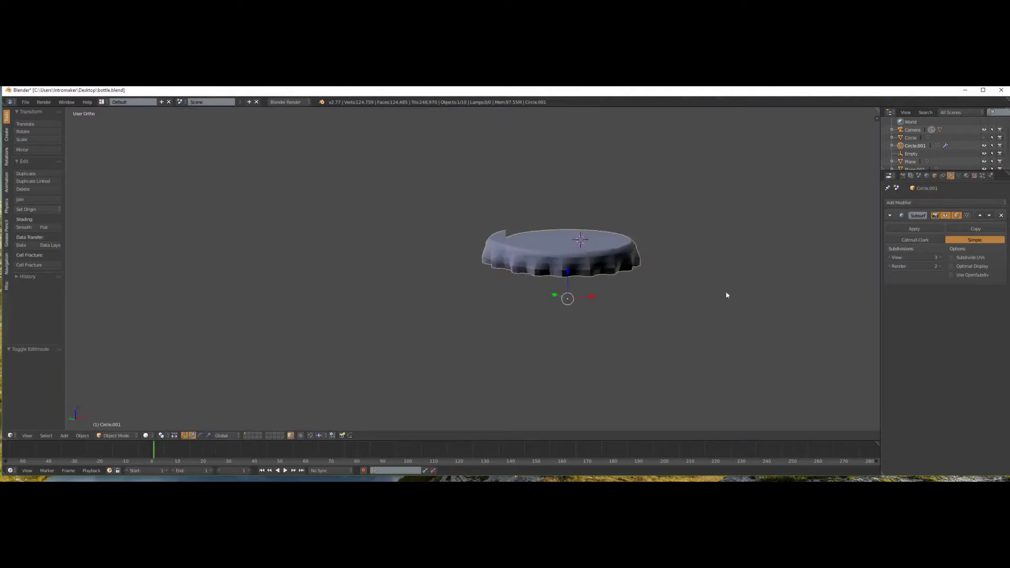
pyautogui.moveTo(726, 295); pyautogui.dragTo(646, 300, button='middle')
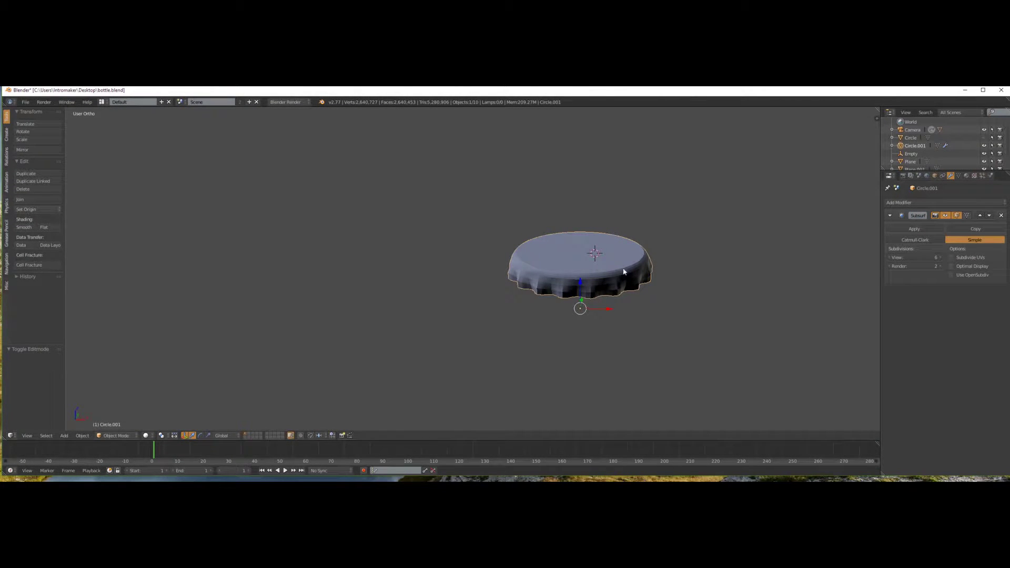
# Subdivide the cap mesh with smoothness 0 and 2 cuts.
pyautogui.press('Tab')
pyautogui.click(26, 268)
pyautogui.moveTo(29, 387); pyautogui.dragTo(10, 387)
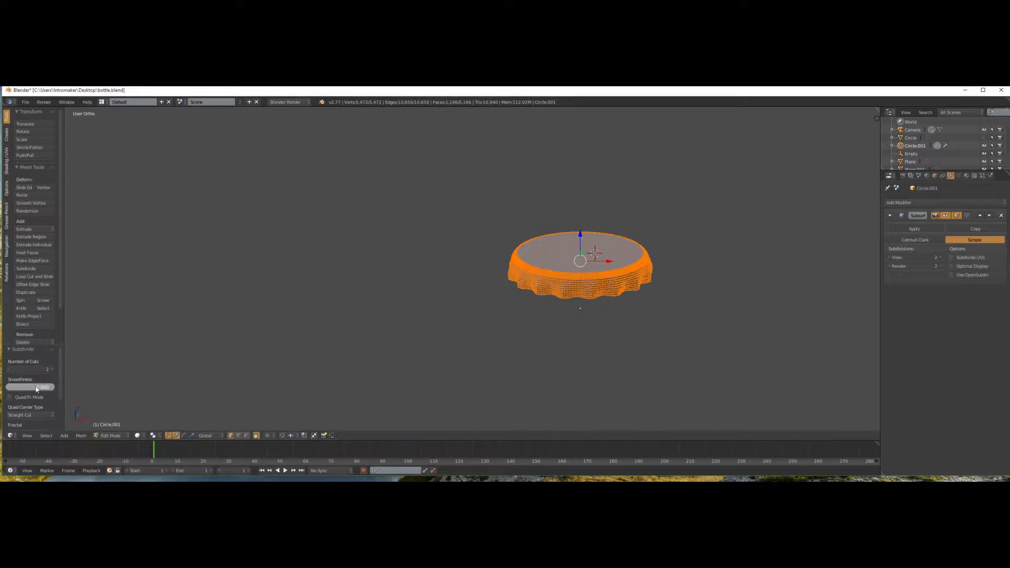
pyautogui.click(52, 369)
pyautogui.press('Tab')
pyautogui.press('Tab')
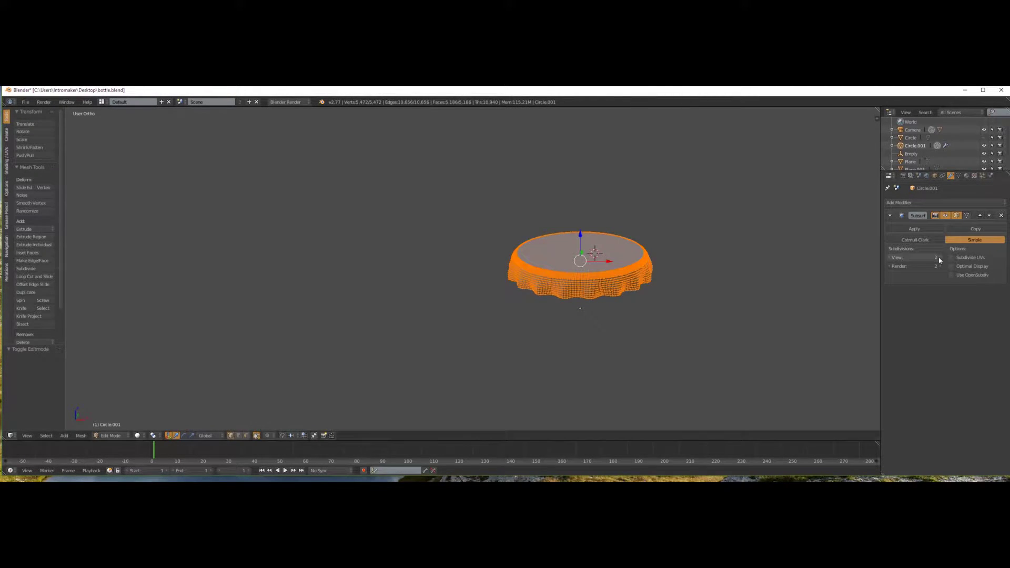
pyautogui.press('Tab')
pyautogui.hotkey('ctrl', 'x')
pyautogui.hotkey('ctrl', 'z')
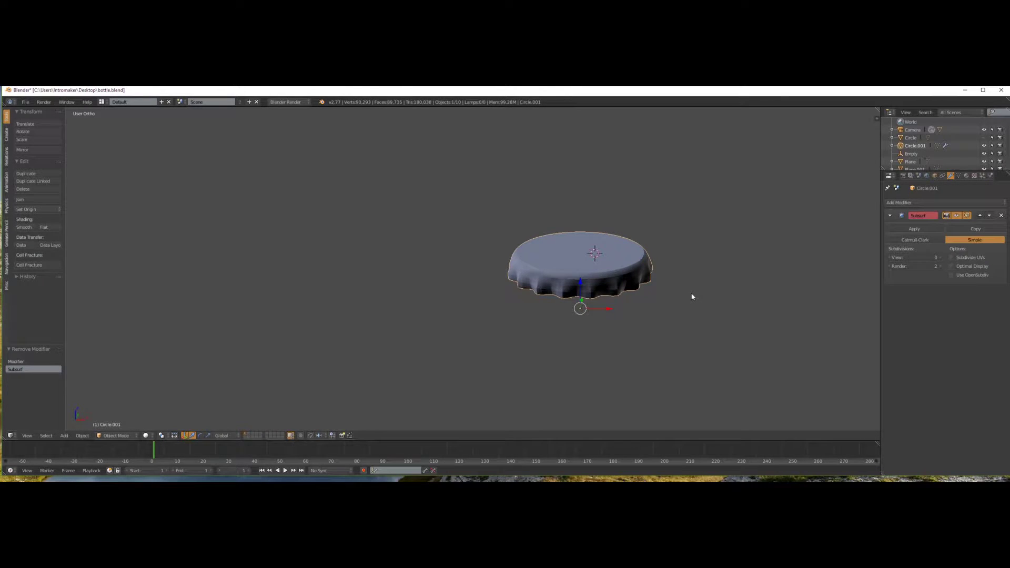
# Apply the Subdivision Surface modifier and subdivide the mesh once more.
pyautogui.press('Tab')
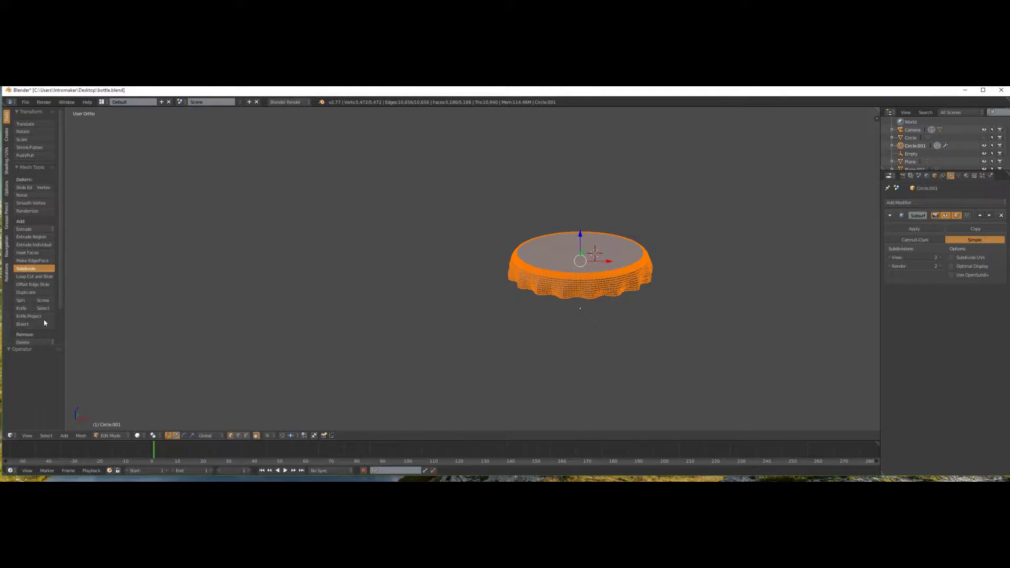
pyautogui.press('Tab')
pyautogui.scroll(5, 558, 303)
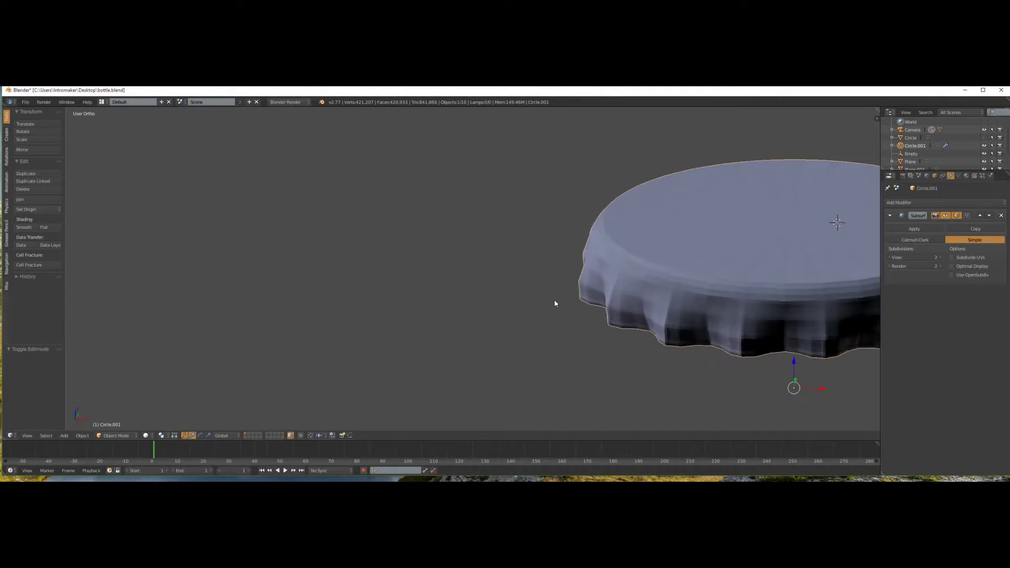
pyautogui.click(914, 229)
pyautogui.press('Tab')
pyautogui.click(26, 268)
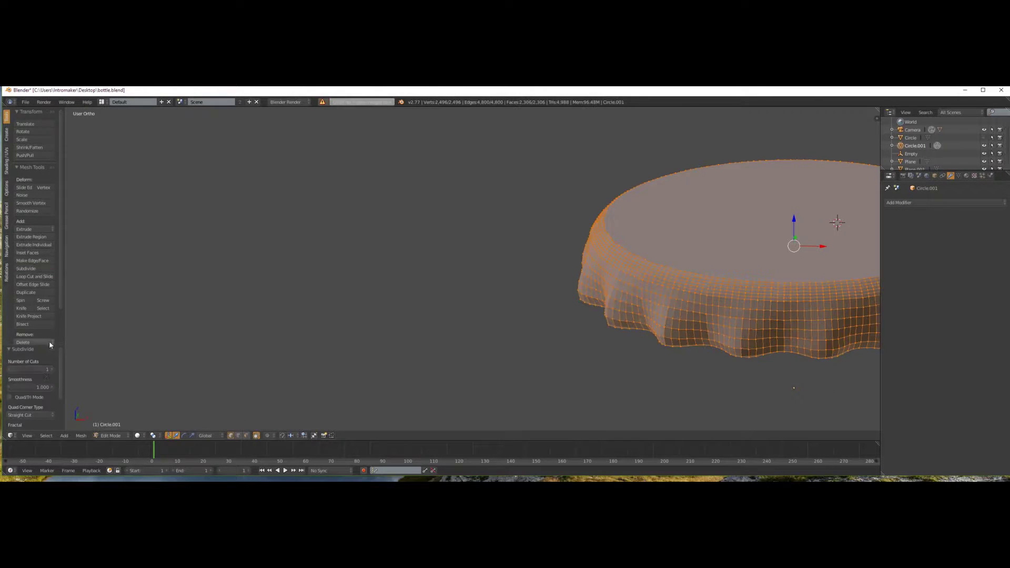
# Orbit and zoom to get a bottom orthographic view of the cap.
pyautogui.press('Tab')
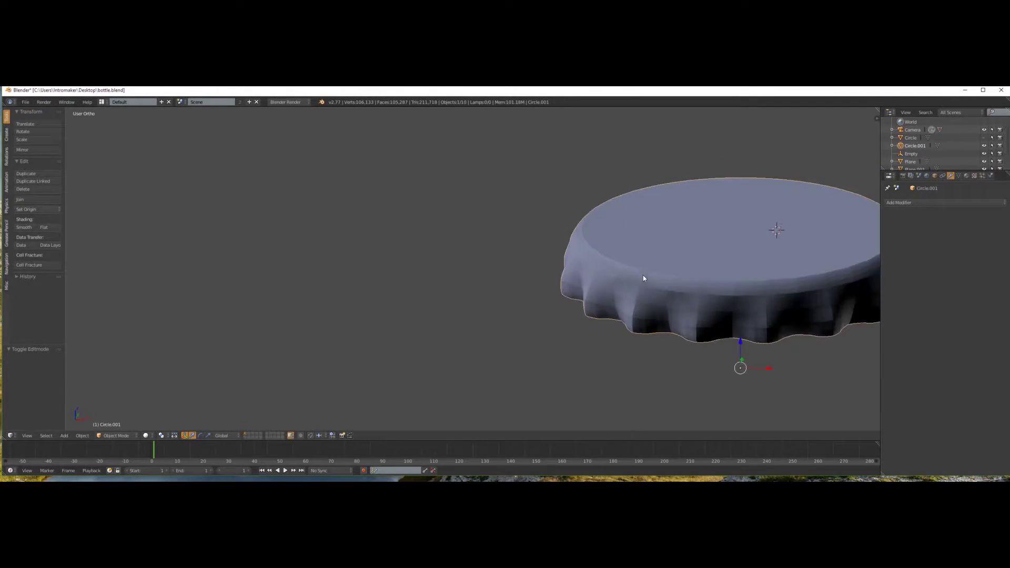
pyautogui.scroll(-2, 643, 275)
pyautogui.moveTo(642, 276); pyautogui.dragTo(573, 235, button='middle')
pyautogui.press('Tab')
pyautogui.press('KP_1')
pyautogui.scroll(3, 667, 271)
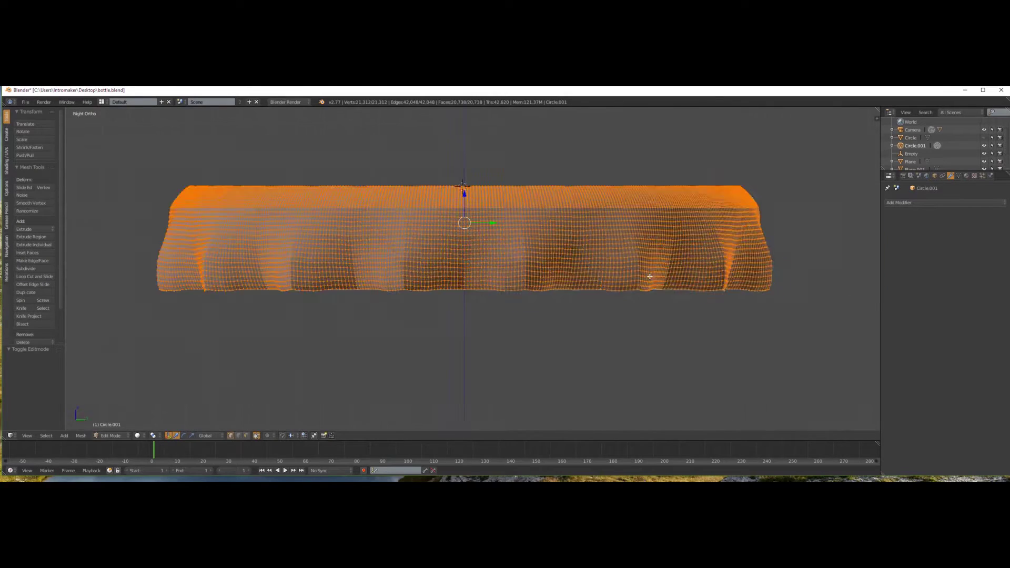
pyautogui.press('ctrl+KP_7')
pyautogui.scroll(-3, 652, 262)
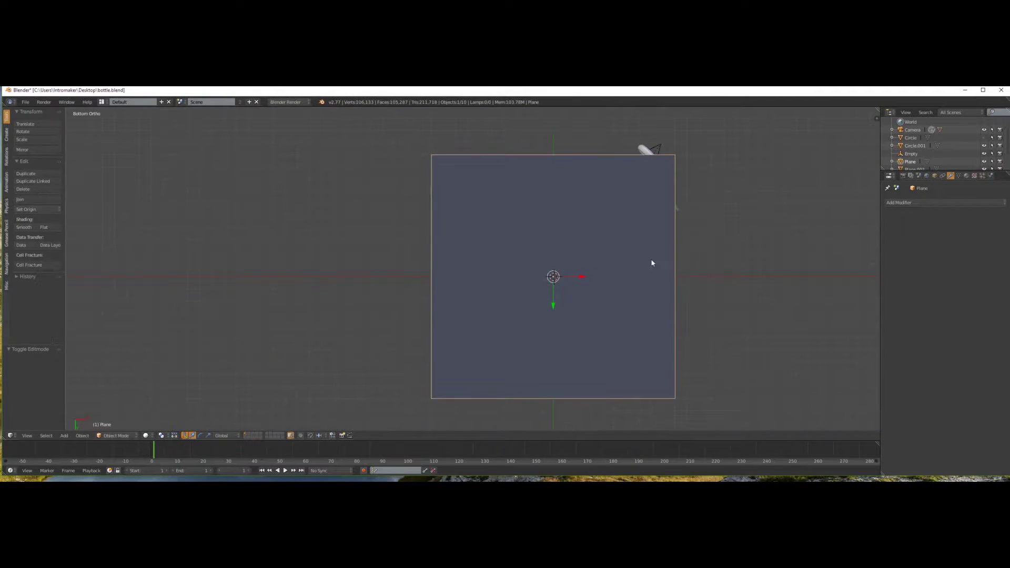
# Back in Object Mode, pan and zoom to the cap and select Circle.001.
pyautogui.press('Tab')
pyautogui.scroll(3, 757, 255)
pyautogui.scroll(2, 705, 248)
pyautogui.keyDown('shift'); pyautogui.moveTo(707, 252); pyautogui.dragTo(577, 221, button='middle'); pyautogui.keyUp('shift')
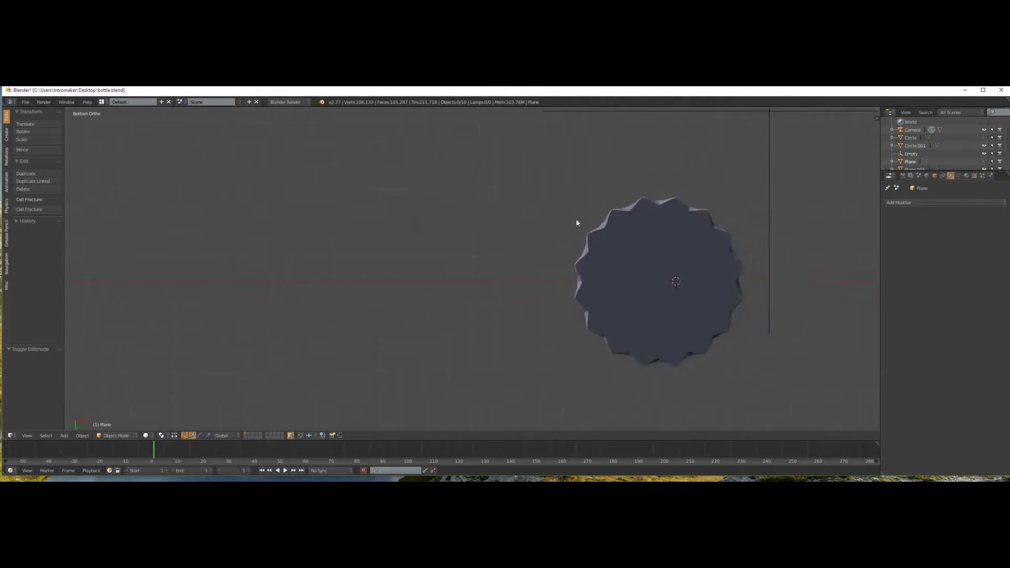
pyautogui.scroll(2, 631, 210)
pyautogui.rightClick(683, 206)
# Enter Edit Mode on the cap, try painting a selection on the outer rim, then clear it.
pyautogui.press('Tab')
pyautogui.press('a')
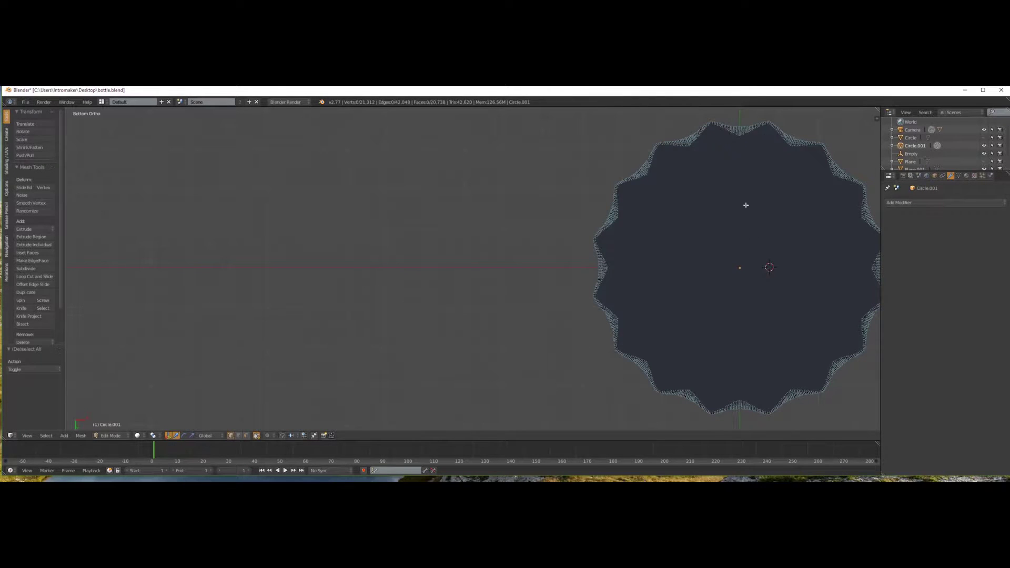
pyautogui.press('c')
pyautogui.click(729, 268)
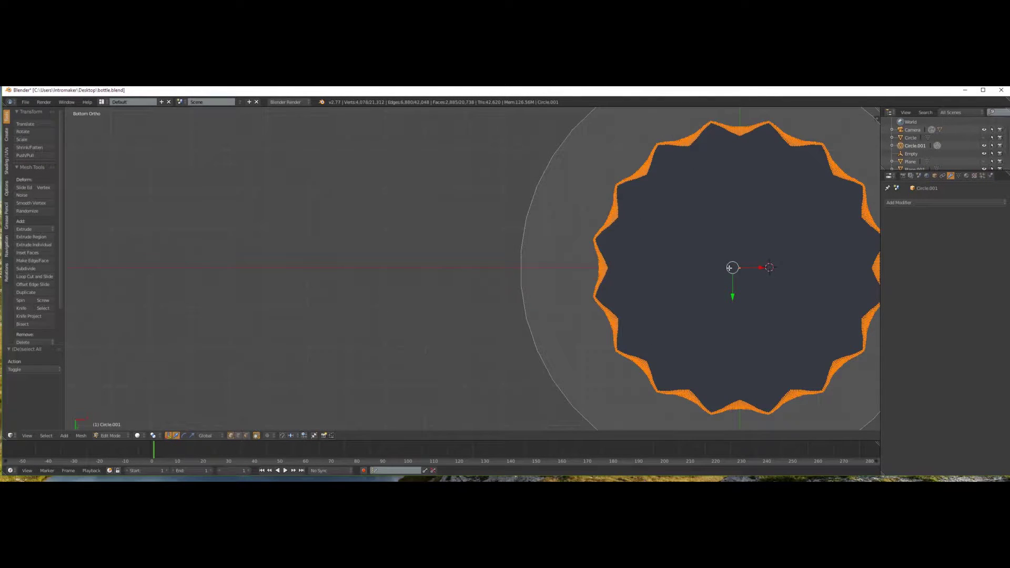
pyautogui.press('a')
# Box-select and delete the unwanted faces along the underside of the toothed rim.
pyautogui.scroll(8, 773, 311)
pyautogui.press('b')
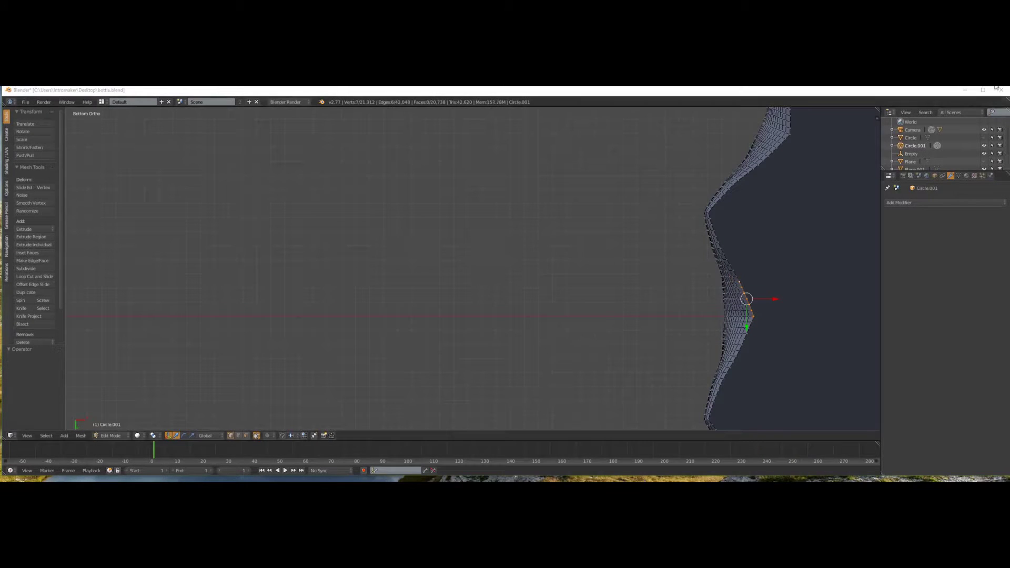
pyautogui.press('KP_7')
pyautogui.press('ctrl+KP_Add')
pyautogui.press('ctrl+KP_Add')
pyautogui.press('ctrl+KP_Add')
pyautogui.hotkey('shift', 'h')
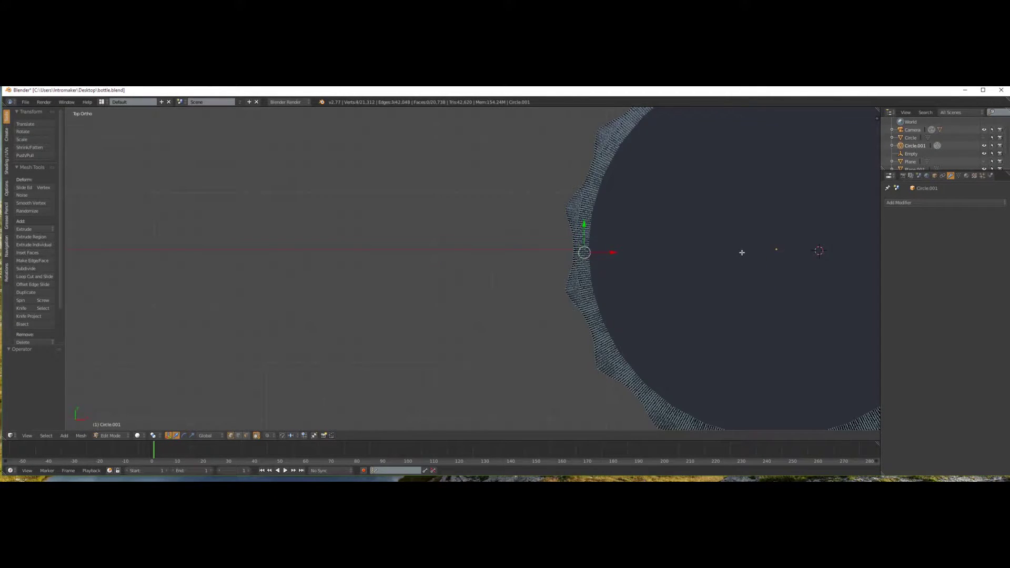
pyautogui.press('a')
pyautogui.press('KP_8')
pyautogui.press('KP_8')
pyautogui.press('KP_8')
pyautogui.press('KP_8')
pyautogui.press('KP_8')
pyautogui.press('KP_8')
pyautogui.press('ctrl+KP_1')
# From the bottom view, select each inner-rim vertex in turn until the inner face is selected.
pyautogui.press('a')
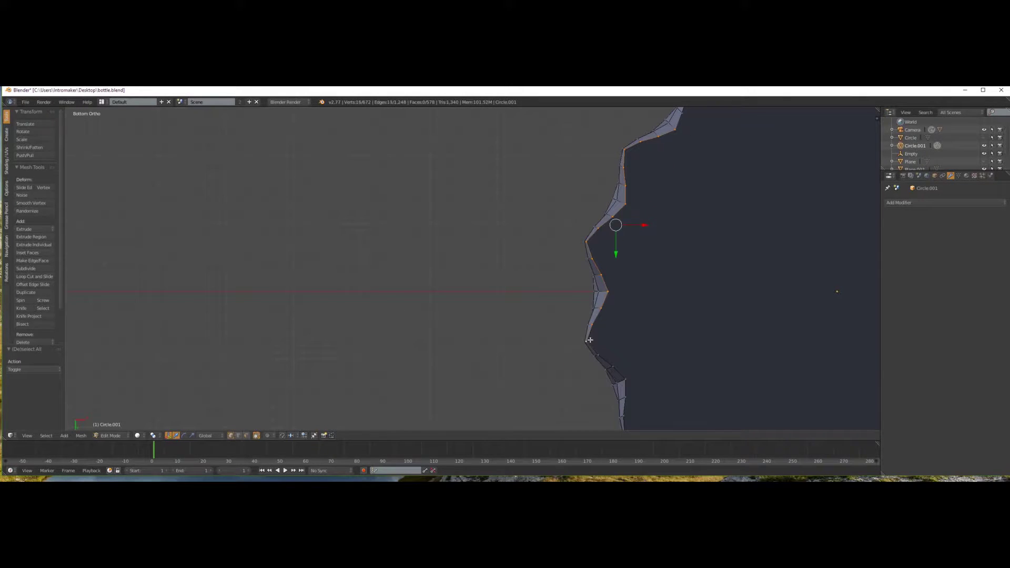
pyautogui.scroll(-5, 589, 339)
pyautogui.scroll(5, 605, 329)
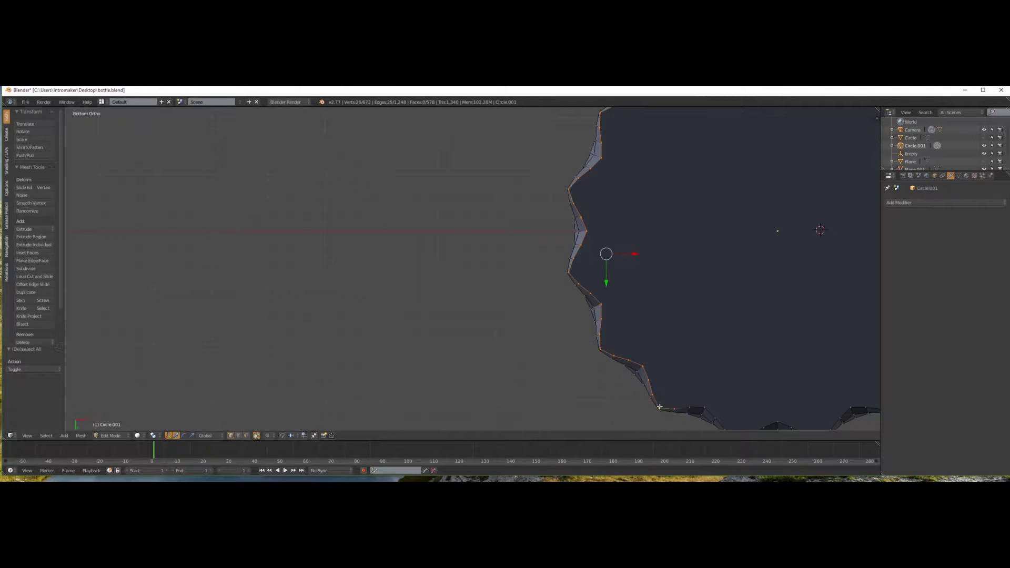
pyautogui.keyDown('shift'); pyautogui.click(688, 408); pyautogui.keyUp('shift')
pyautogui.scroll(-2, 645, 377)
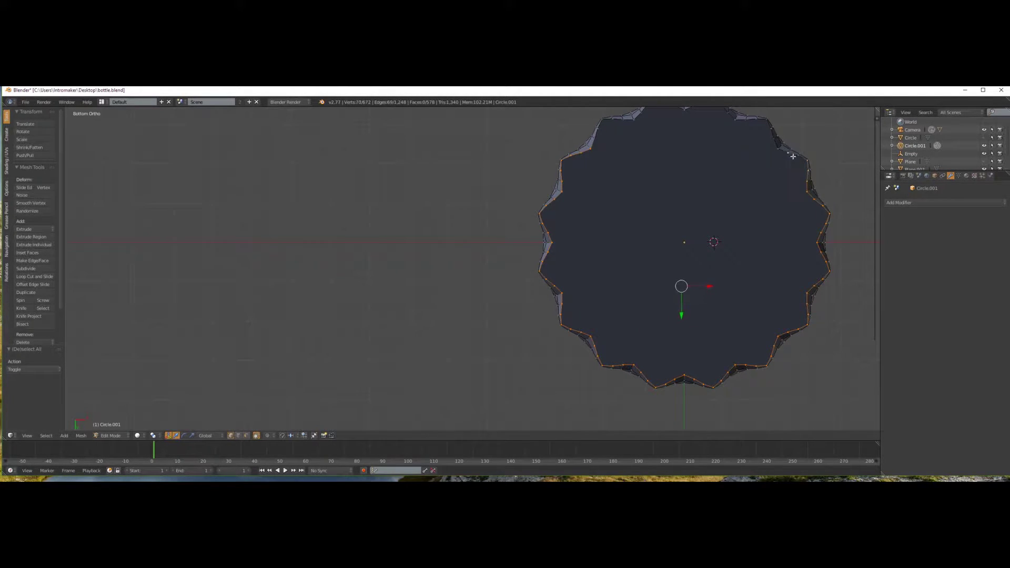
pyautogui.keyDown('shift'); pyautogui.click(736, 122); pyautogui.keyUp('shift')
pyautogui.keyDown('shift'); pyautogui.moveTo(736, 123); pyautogui.dragTo(776, 204, button='middle'); pyautogui.keyUp('shift')
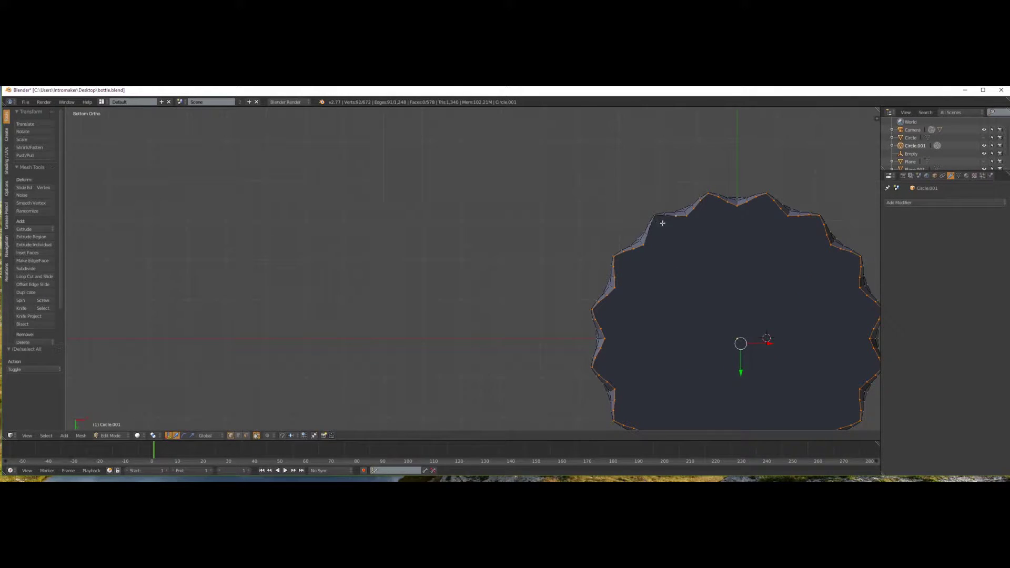
pyautogui.keyDown('shift'); pyautogui.click(651, 237); pyautogui.keyUp('shift')
pyautogui.scroll(-3, 683, 274)
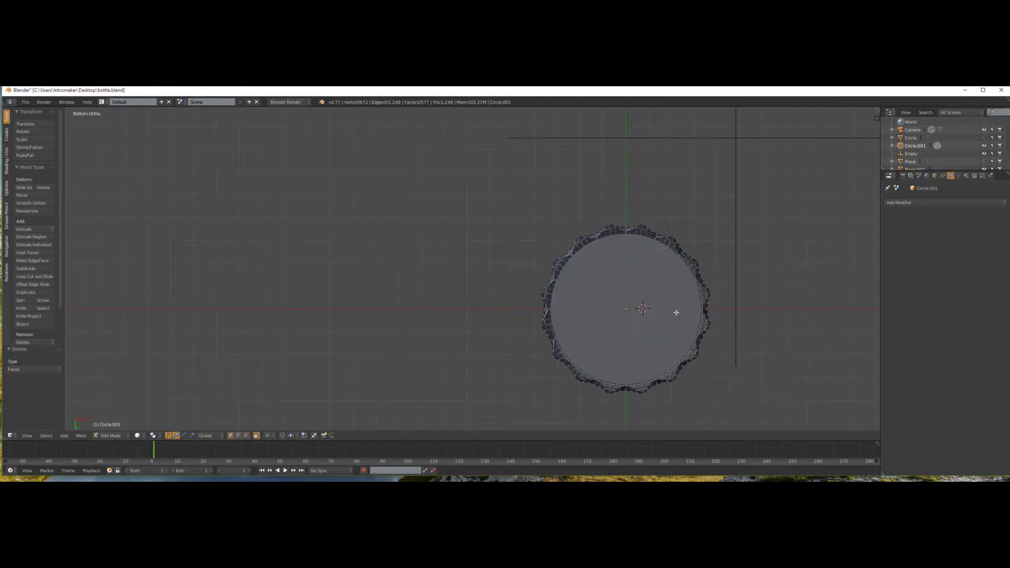
# Extrude the inner face twice, slightly scaling each new ring.
pyautogui.press('e')
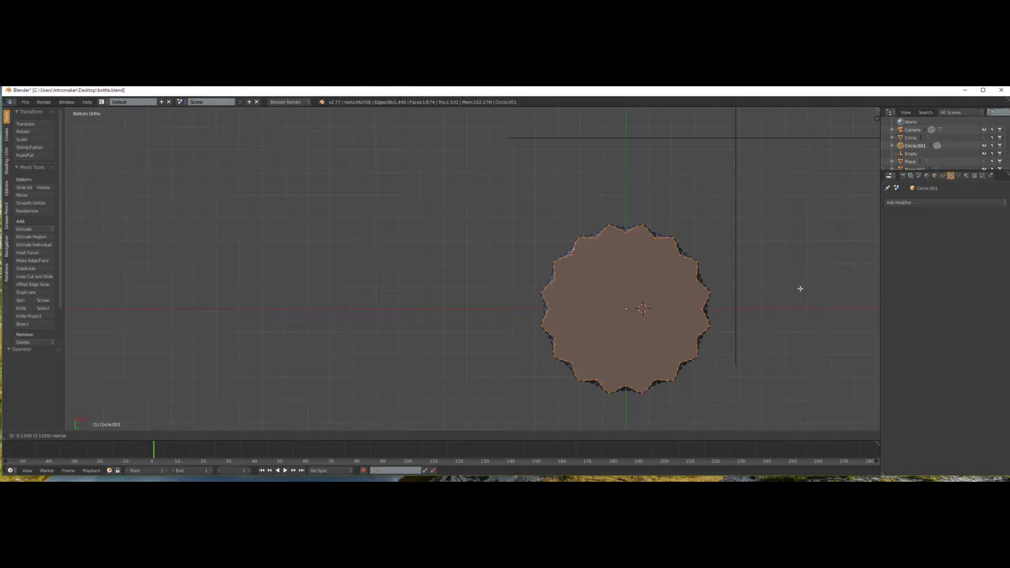
pyautogui.press('Escape')
pyautogui.moveTo(769, 349); pyautogui.dragTo(777, 353, button='middle')
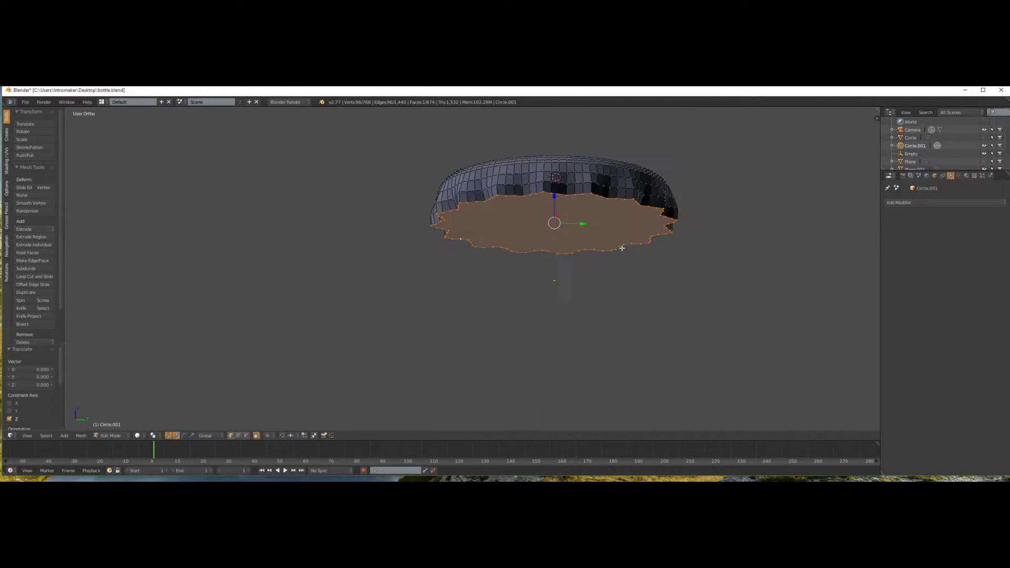
pyautogui.press('s')
pyautogui.click(773, 345)
pyautogui.press('e')
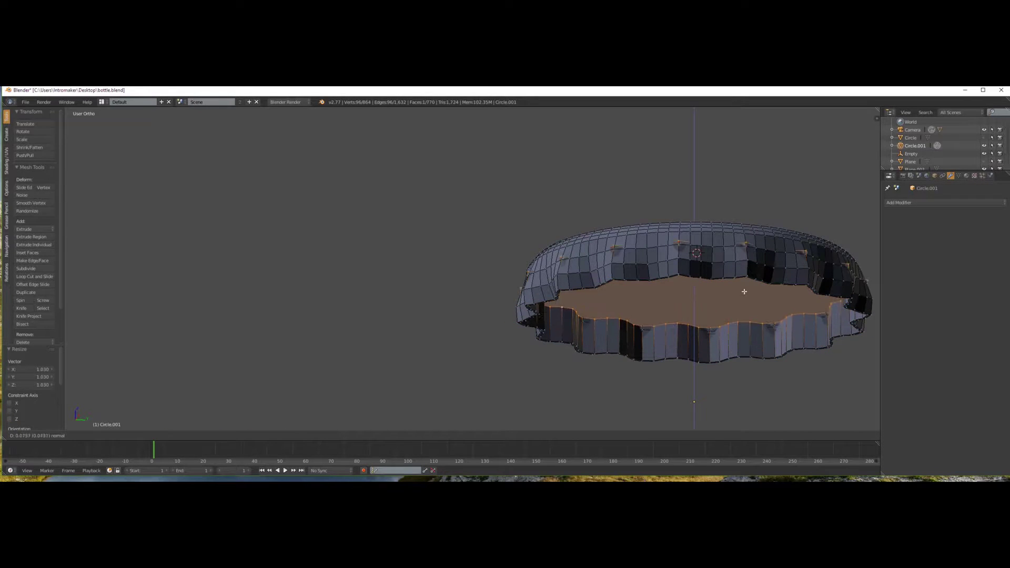
pyautogui.press('Escape')
pyautogui.moveTo(745, 294); pyautogui.dragTo(805, 348, button='middle')
pyautogui.press('s')
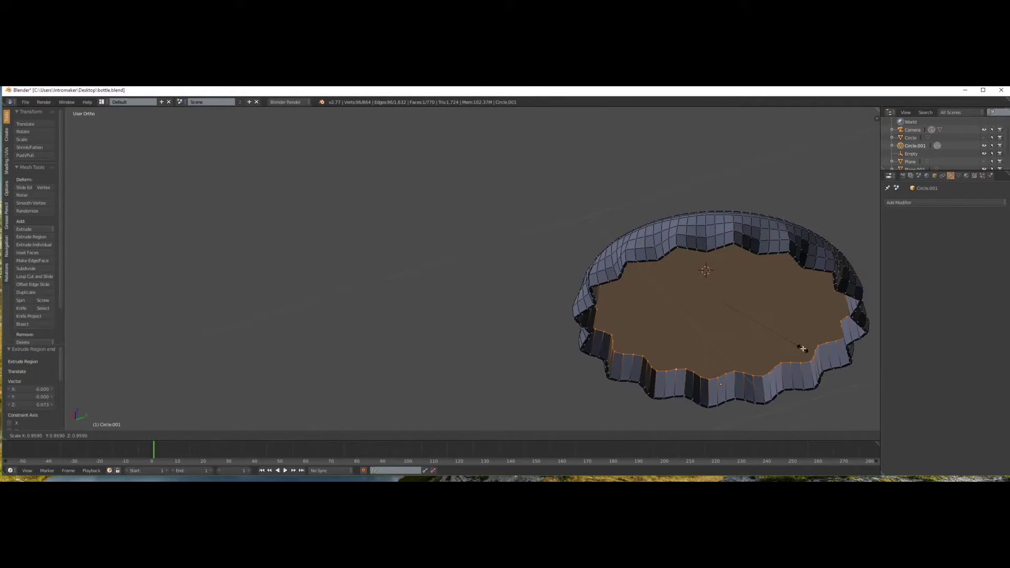
pyautogui.click(792, 323)
# Extrude the face once more, shrink it slightly and nudge it upward.
pyautogui.press('e')
pyautogui.press('Escape')
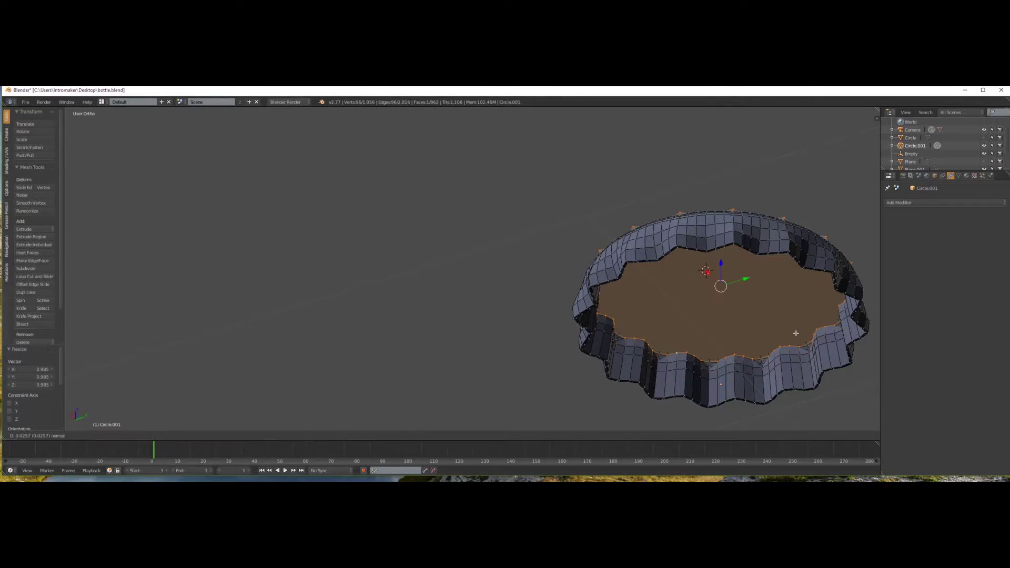
pyautogui.press('s')
pyautogui.click(796, 338)
pyautogui.moveTo(722, 263); pyautogui.dragTo(723, 261)
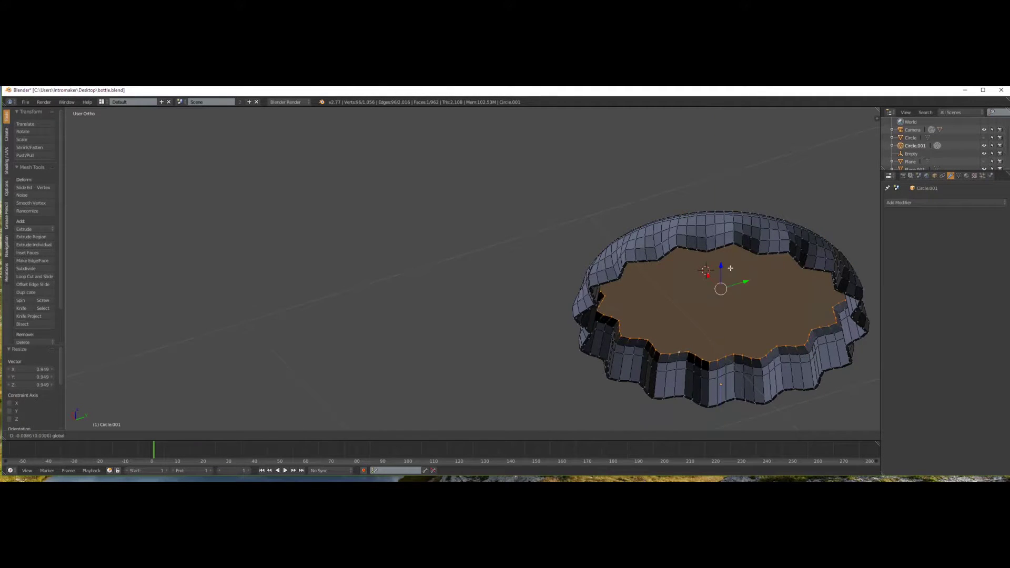
# Orbit to inspect the recessed inner face and show the cap's material settings.
pyautogui.moveTo(725, 271); pyautogui.dragTo(761, 268, button='middle')
pyautogui.moveTo(760, 337); pyautogui.dragTo(766, 295, button='middle')
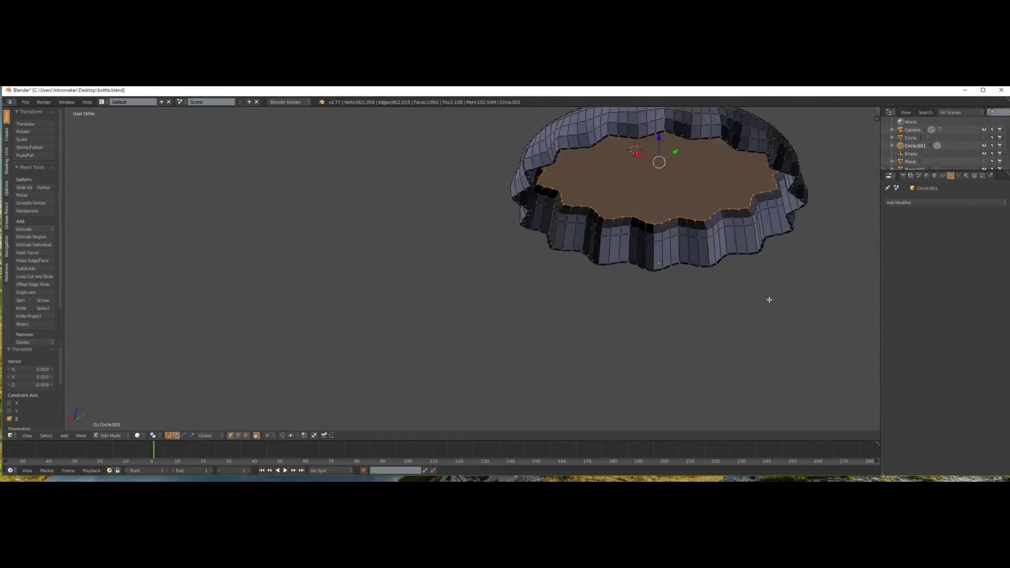
pyautogui.click(966, 175)
# Add a second material slot with a new green material on the inner liner face.
pyautogui.click(1003, 204)
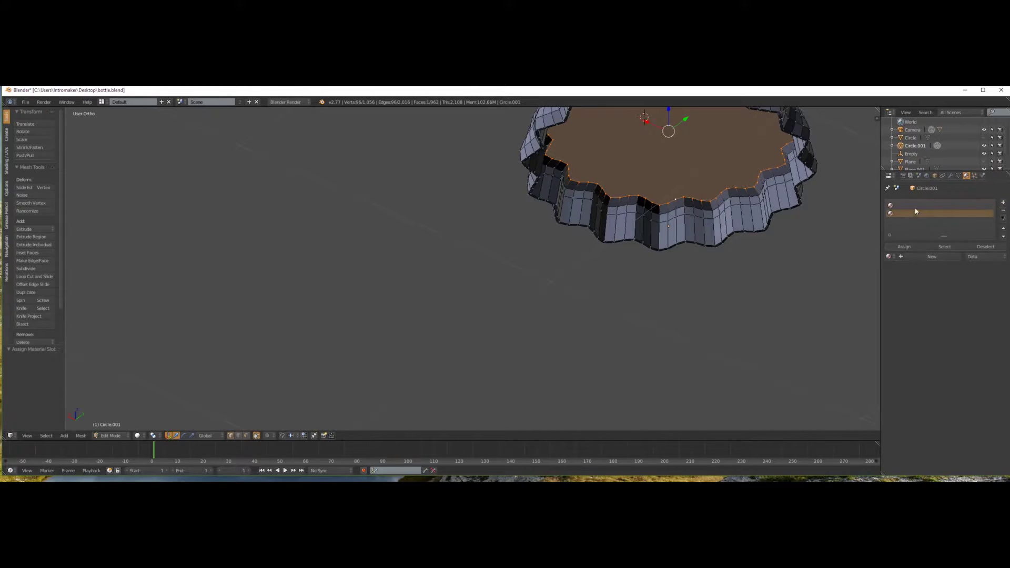
pyautogui.click(931, 256)
pyautogui.press('a')
pyautogui.click(931, 257)
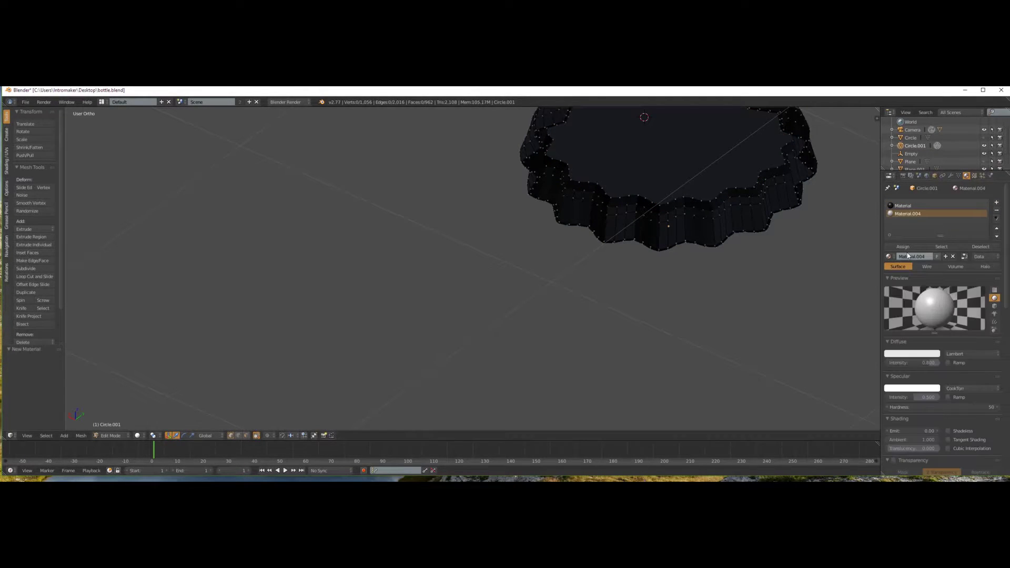
pyautogui.rightClick(736, 158)
pyautogui.click(912, 353)
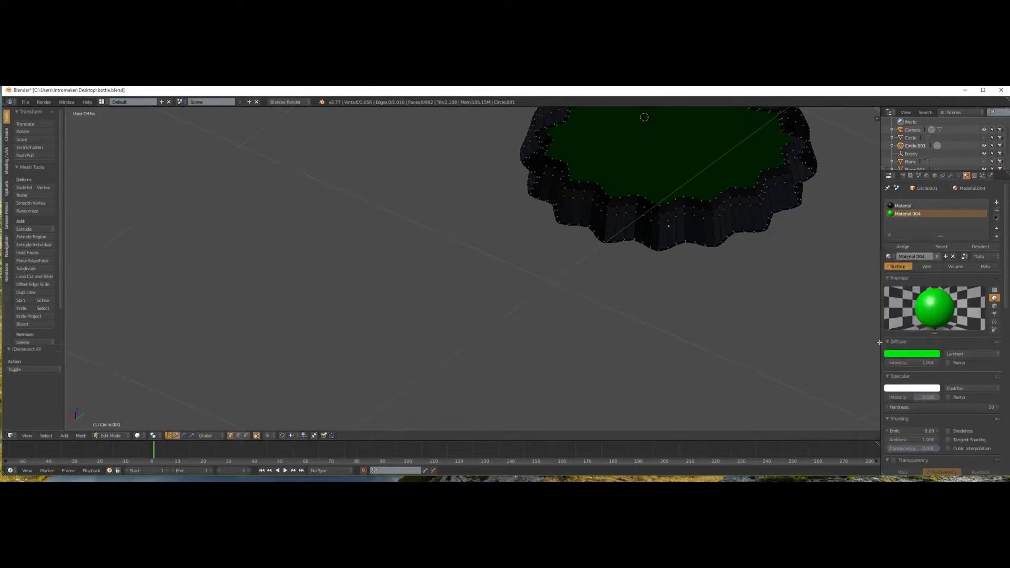
pyautogui.press('a')
# Enable raytraced transparency on the green liner material.
pyautogui.scroll(-5, 938, 397)
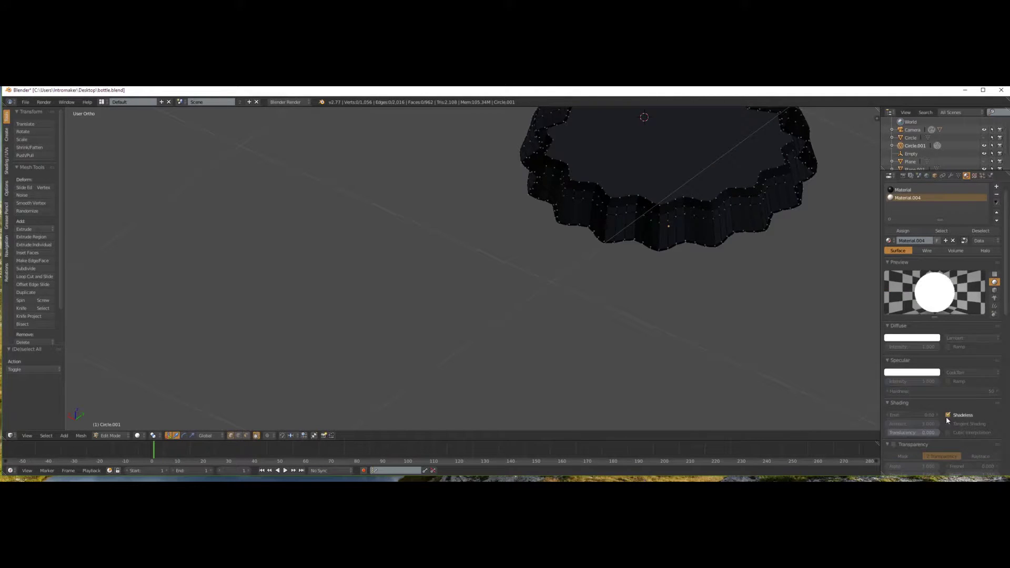
pyautogui.click(894, 365)
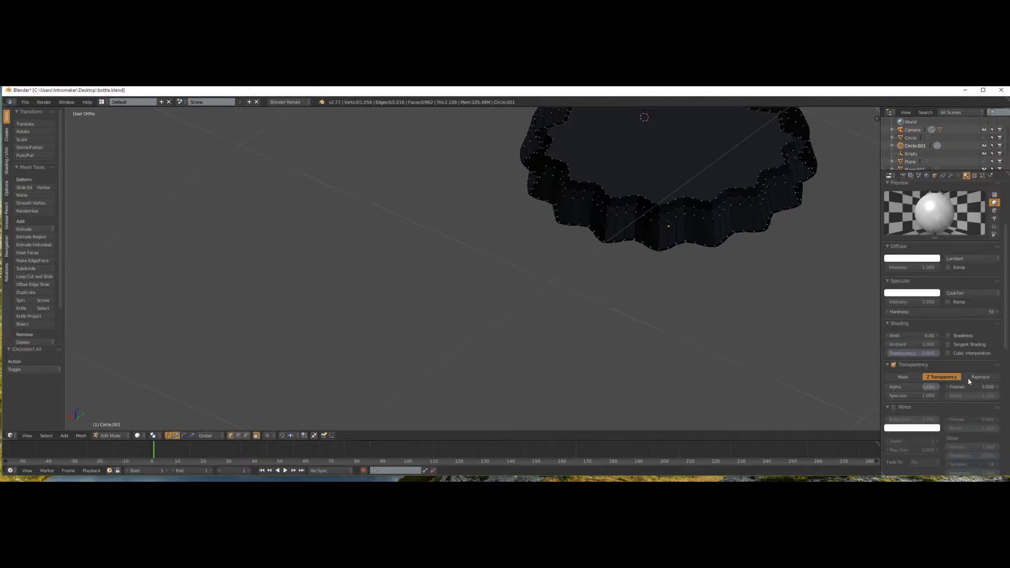
pyautogui.click(977, 377)
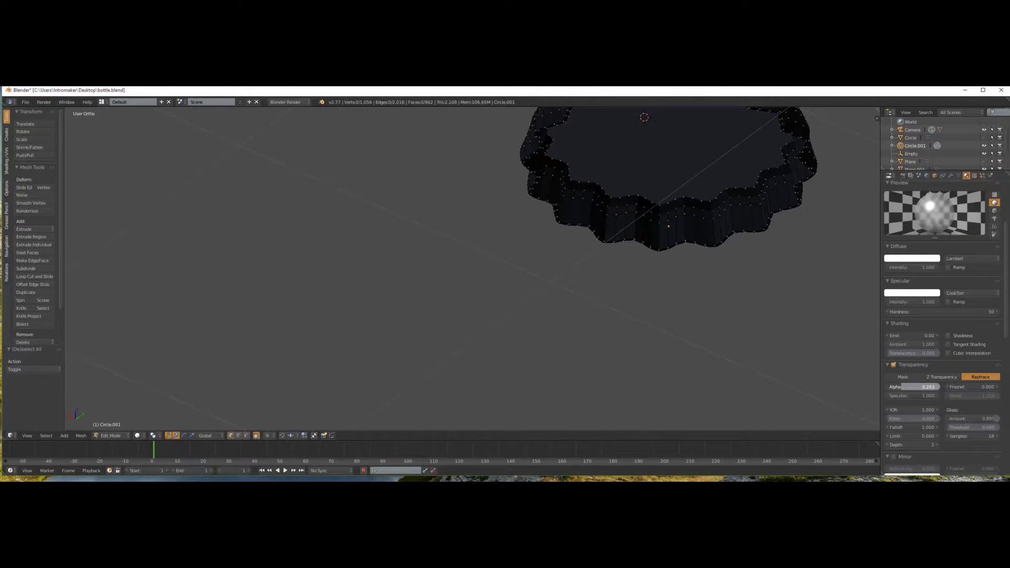
pyautogui.scroll(5, 941, 315)
# On the main Material, darken the diffuse colour and set an orange mirror colour.
pyautogui.click(903, 206)
pyautogui.click(911, 353)
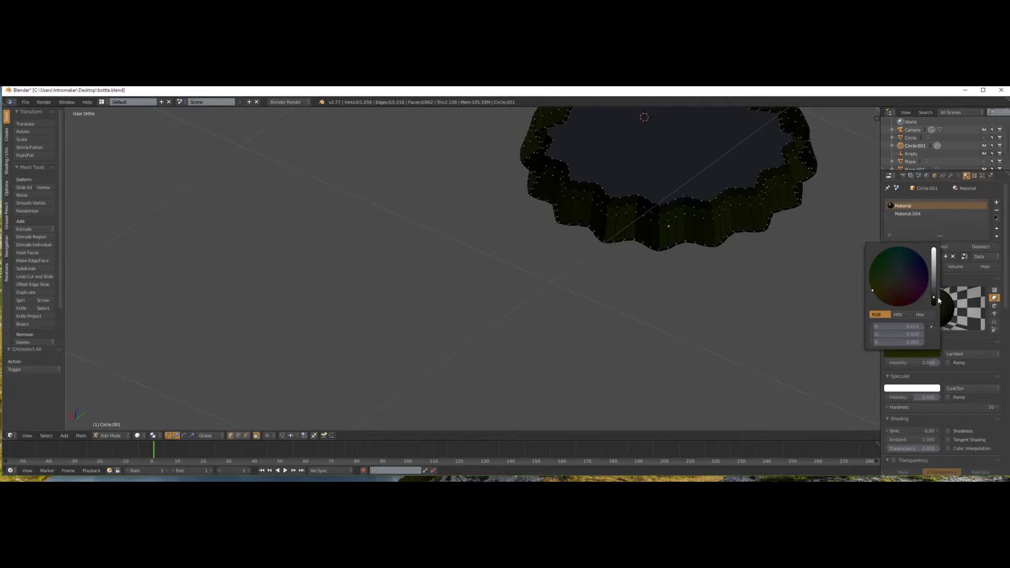
pyautogui.click(907, 268)
pyautogui.scroll(-5, 939, 391)
pyautogui.click(915, 258)
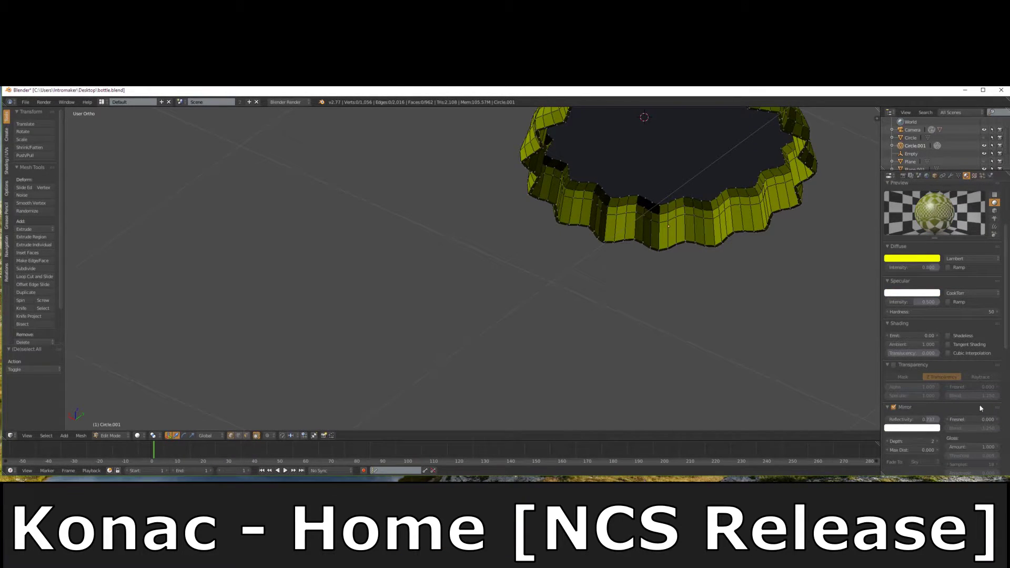
pyautogui.moveTo(933, 156); pyautogui.dragTo(935, 205)
pyautogui.click(911, 428)
pyautogui.click(915, 337)
pyautogui.click(911, 258)
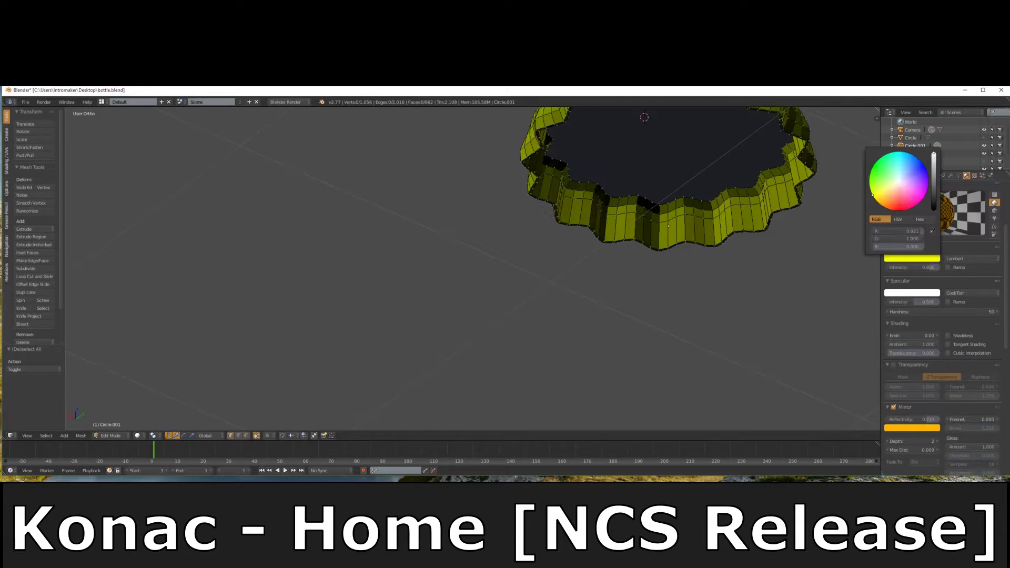
pyautogui.moveTo(933, 158)
pyautogui.mouseDown()
pyautogui.moveTo(934, 204)
pyautogui.moveTo(934, 156)
pyautogui.mouseUp()
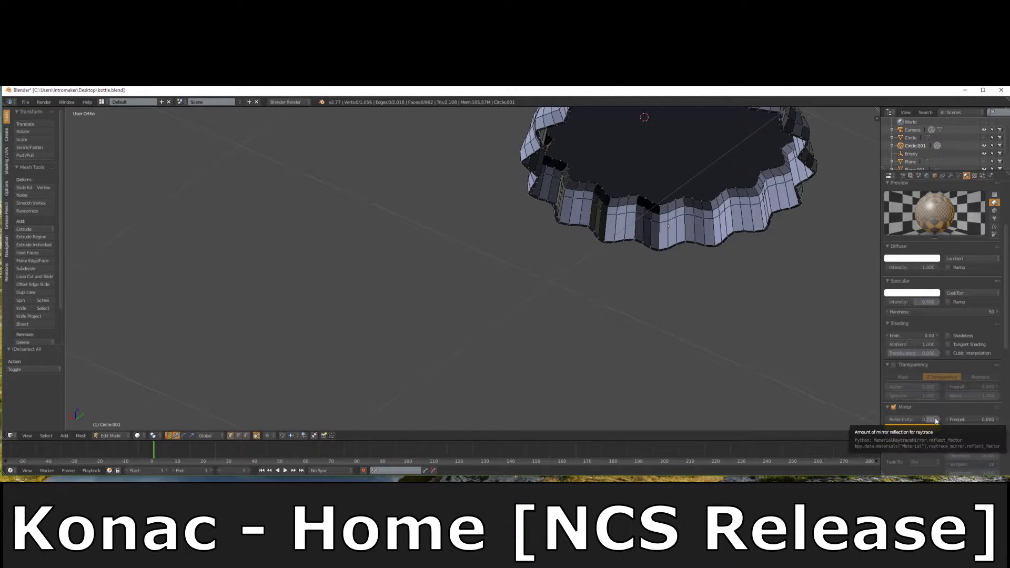
# Lower the mirror gloss with 32 samples and set the specular shader to WardIso.
pyautogui.moveTo(989, 446); pyautogui.dragTo(968, 446)
pyautogui.scroll(-1, 988, 449)
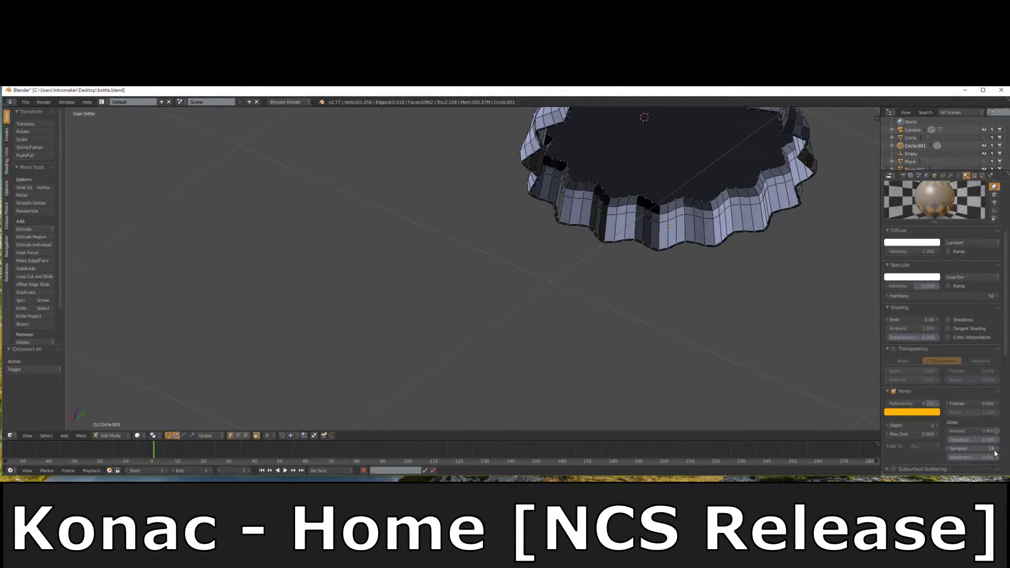
pyautogui.press('Return')
pyautogui.scroll(1, 921, 430)
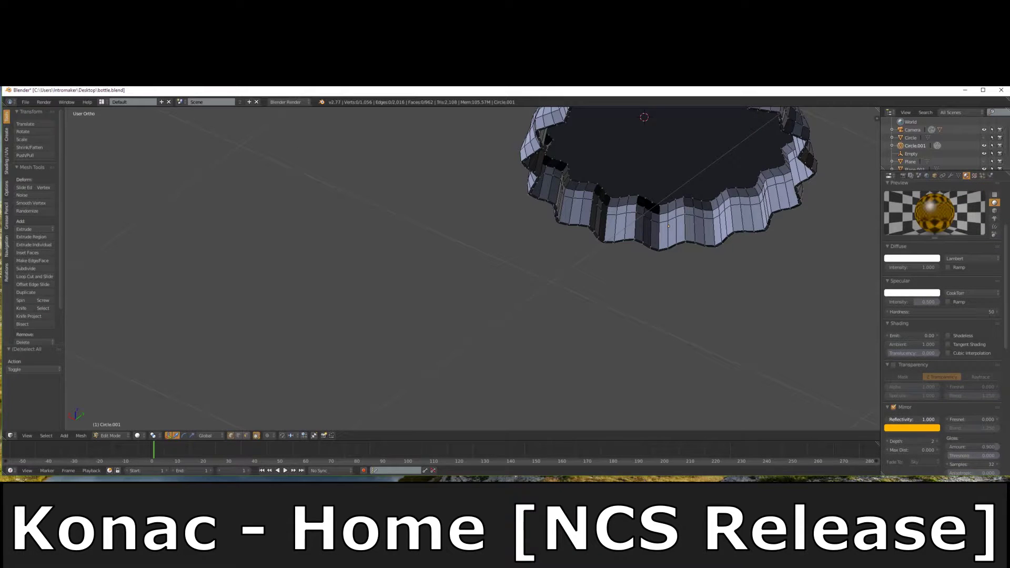
pyautogui.click(963, 295)
pyautogui.click(954, 310)
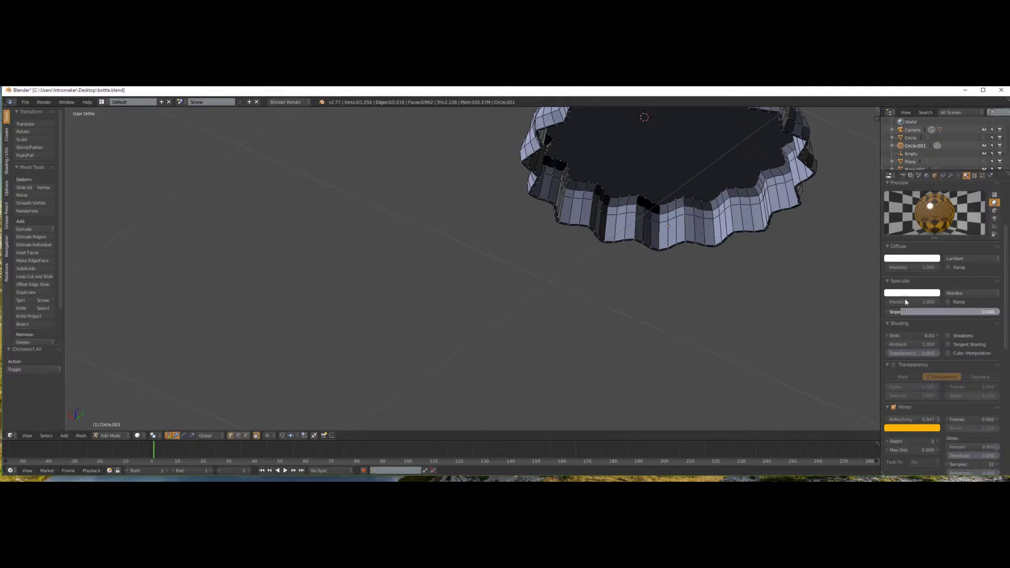
# Tint the specular colour pale pink, then return to Object Mode and view the cap from above.
pyautogui.click(911, 293)
pyautogui.click(873, 226)
pyautogui.click(911, 428)
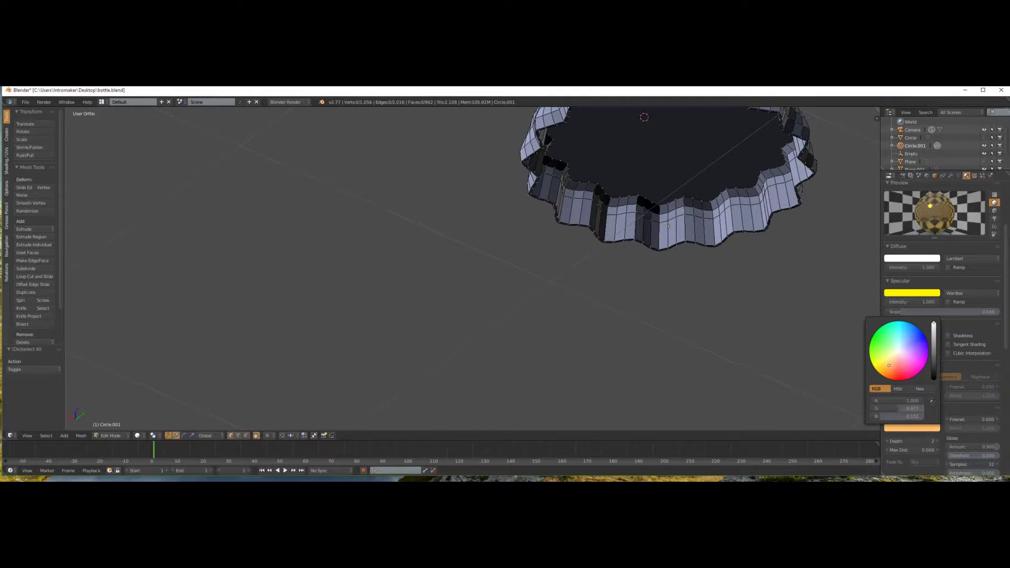
pyautogui.click(911, 293)
pyautogui.click(900, 216)
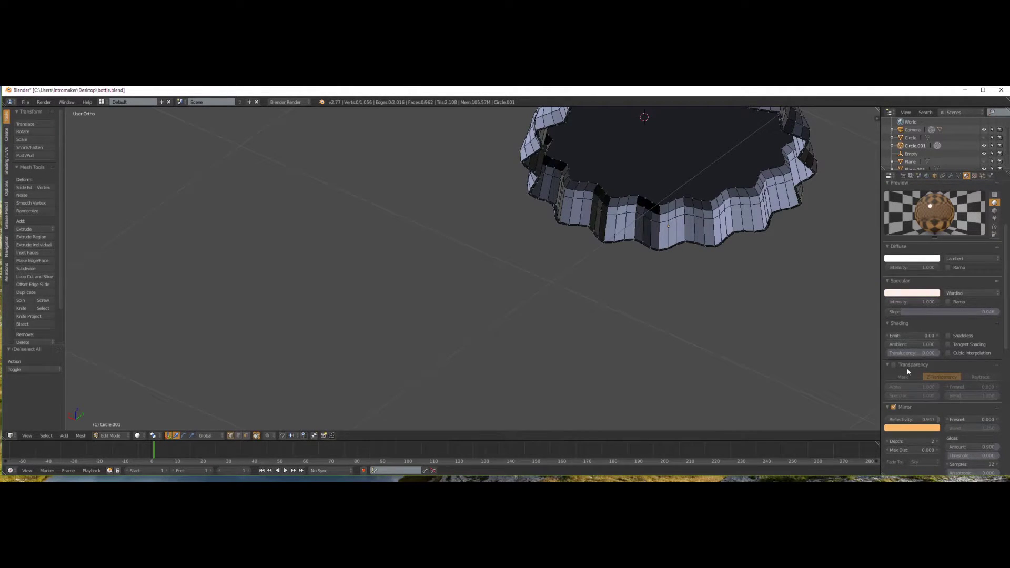
pyautogui.press('Tab')
pyautogui.moveTo(767, 270); pyautogui.dragTo(613, 198, button='middle')
# Apply smooth shading to the bottle cap and check it through the camera view.
pyautogui.click(32, 228)
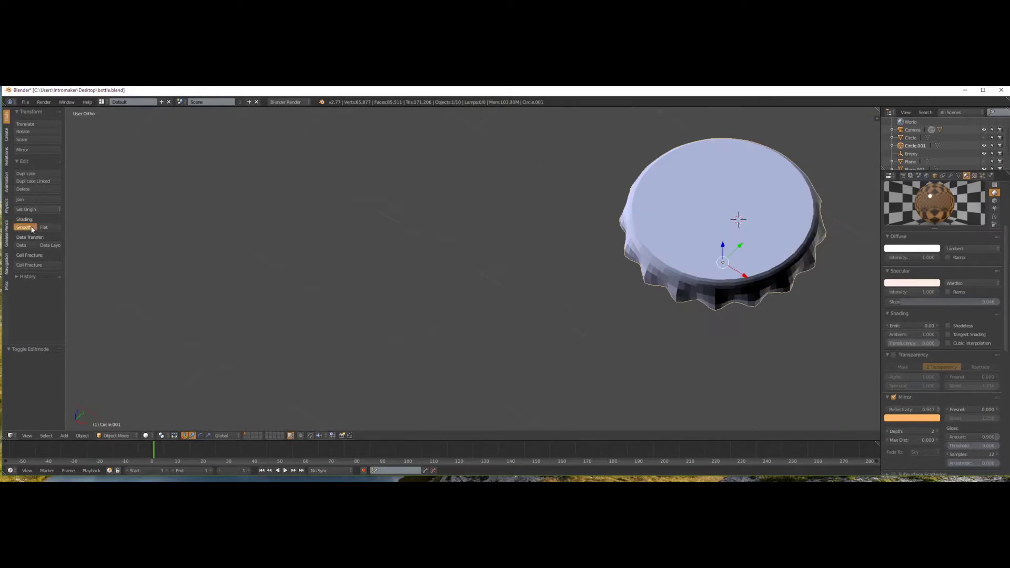
pyautogui.press('Tab')
pyautogui.hotkey('ctrl', 'n')
pyautogui.press('Tab')
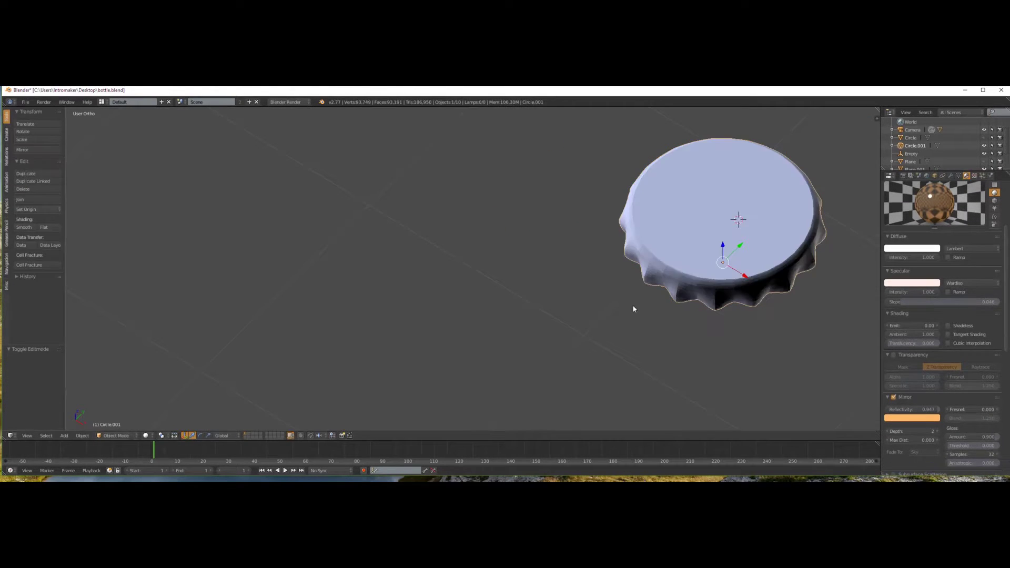
pyautogui.press('Tab')
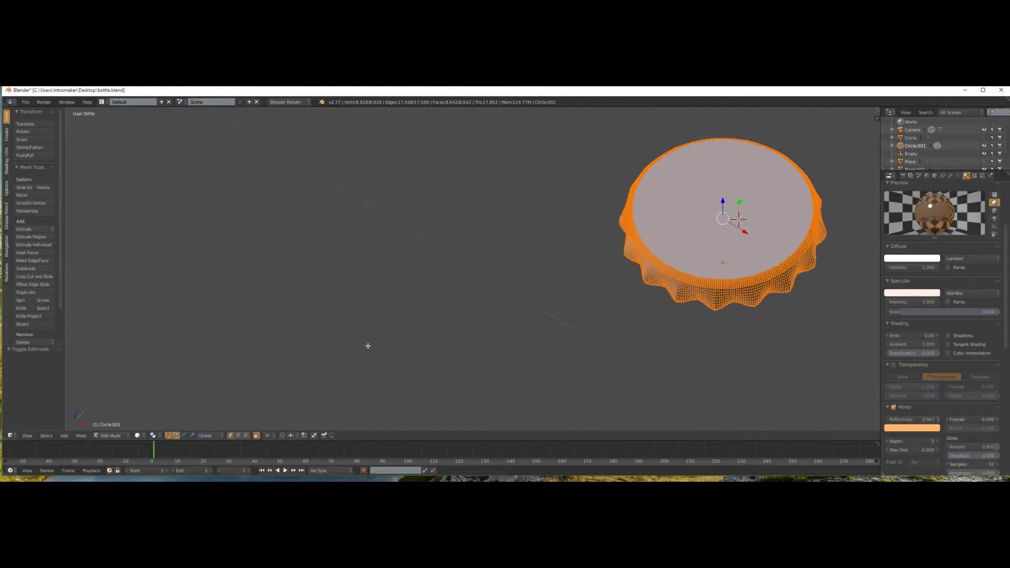
pyautogui.press('Tab')
pyautogui.click(24, 227)
pyautogui.press('KP_0')
pyautogui.press('KP_7')
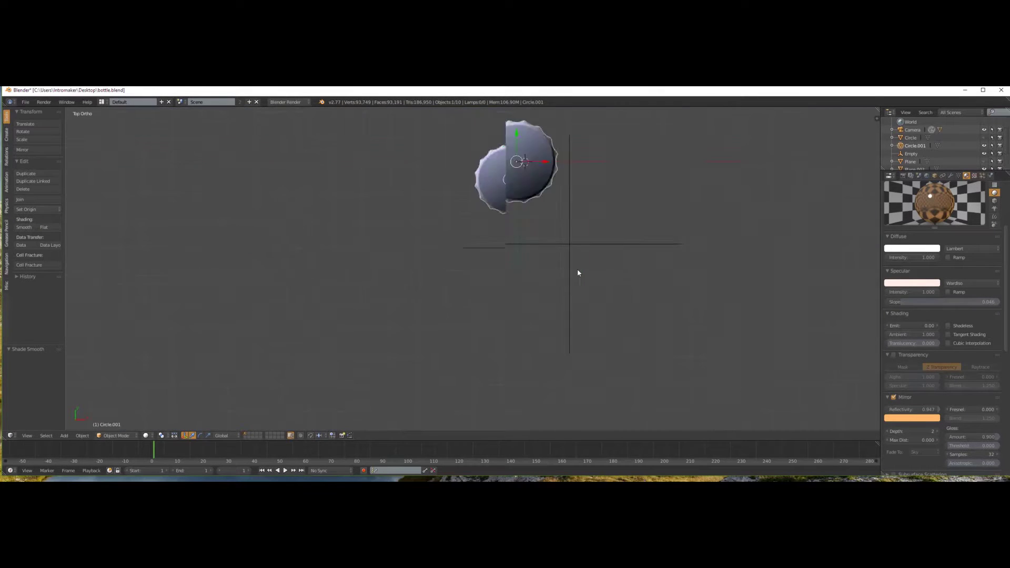
pyautogui.press('KP_0')
# Lower the ground plane vertically and set the bottle cap down onto it.
pyautogui.press('h')
pyautogui.click(983, 162)
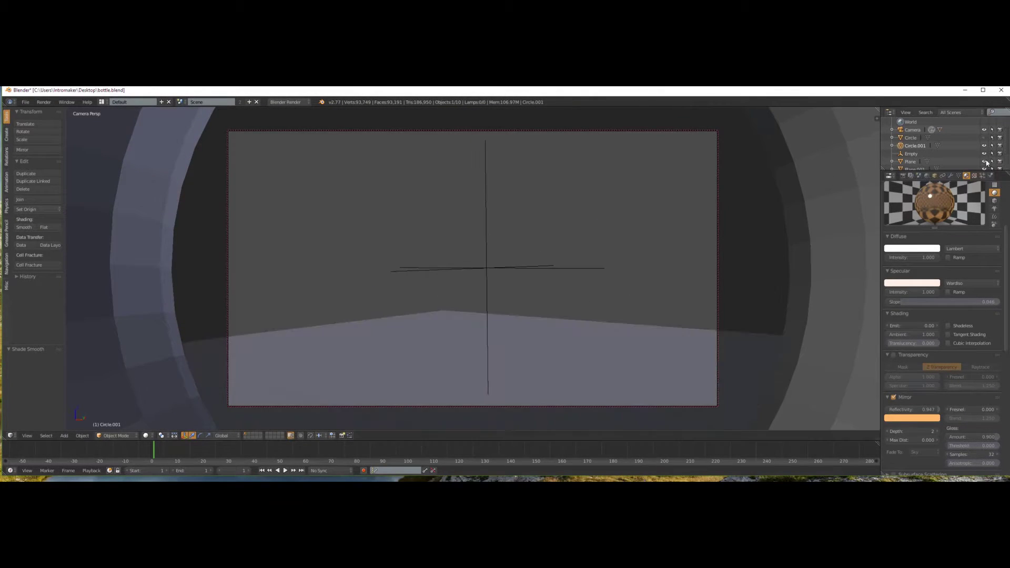
pyautogui.press('g')
pyautogui.press('z')
pyautogui.click(526, 221)
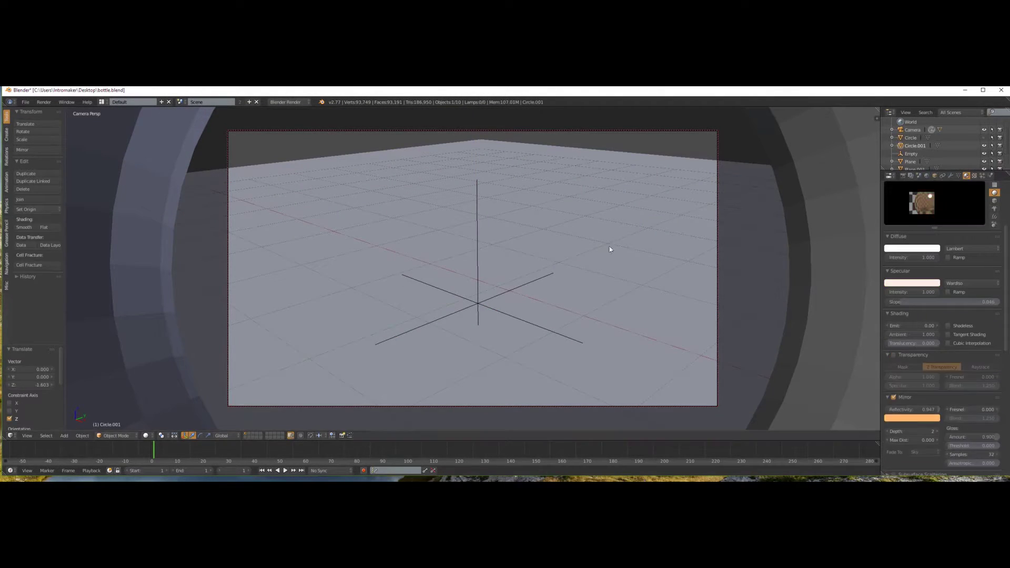
pyautogui.hotkey('alt', 'h')
pyautogui.press('g')
pyautogui.press('z')
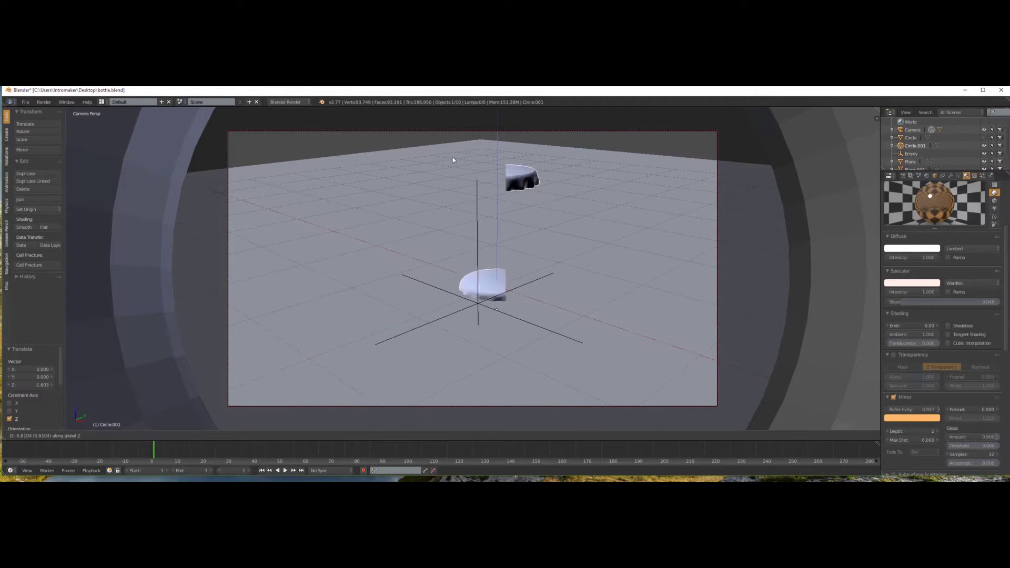
pyautogui.click(442, 385)
# Duplicate the cap beside the first, flip it upside down about X, and adjust its height.
pyautogui.hotkey('shift', 'd')
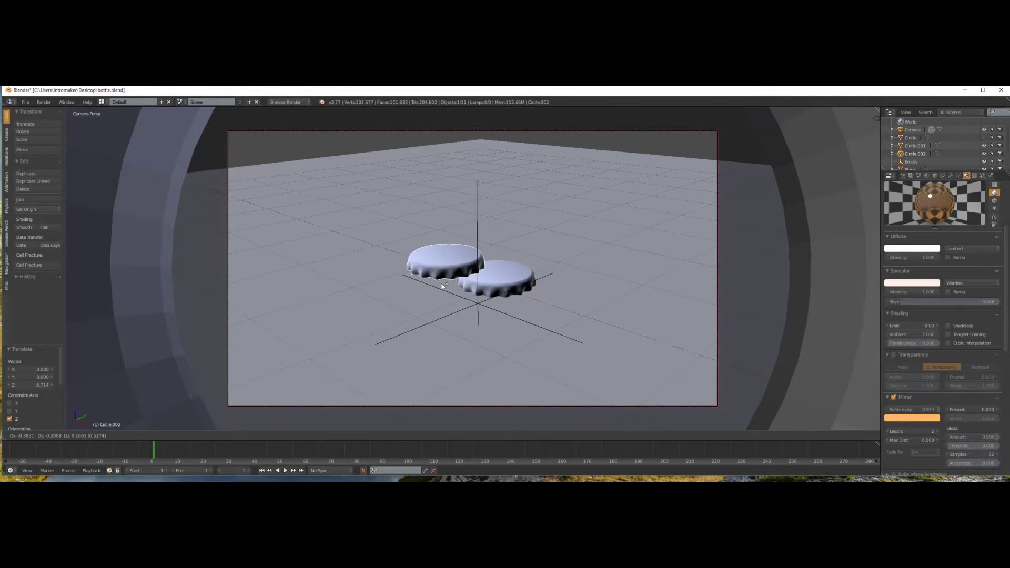
pyautogui.click(448, 285)
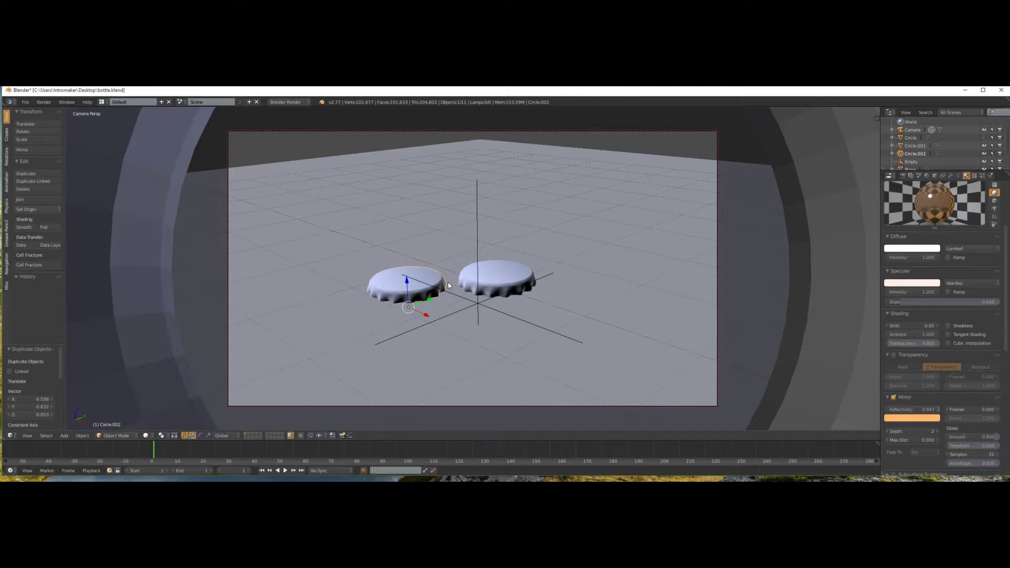
pyautogui.press('r')
pyautogui.press('0')
pyautogui.press('Return')
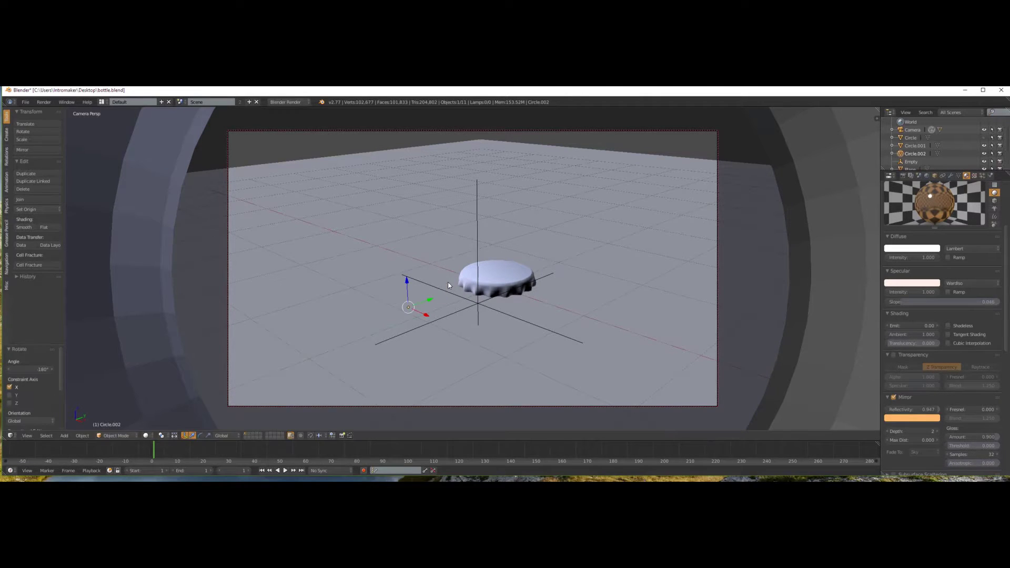
pyautogui.press('g')
pyautogui.press('z')
pyautogui.click(430, 285)
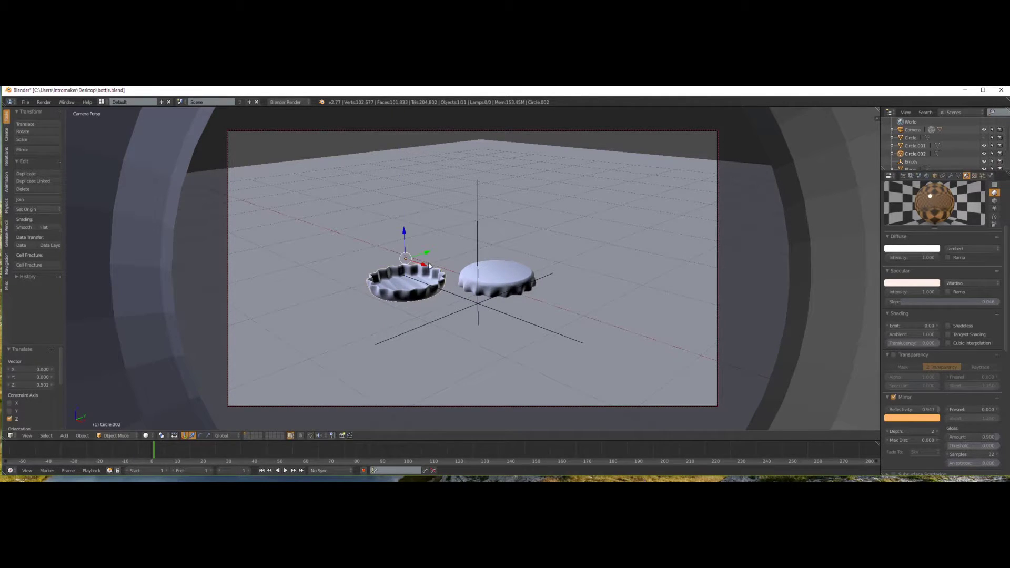
# Add a third cap copy, tilt it about X, and lower it onto the other cap.
pyautogui.hotkey('shift', 'd')
pyautogui.rightClick(430, 266)
pyautogui.press('r')
pyautogui.press('x')
pyautogui.click(360, 326)
pyautogui.moveTo(360, 326); pyautogui.dragTo(368, 305, button='middle')
pyautogui.press('g')
pyautogui.press('z')
pyautogui.click(429, 338)
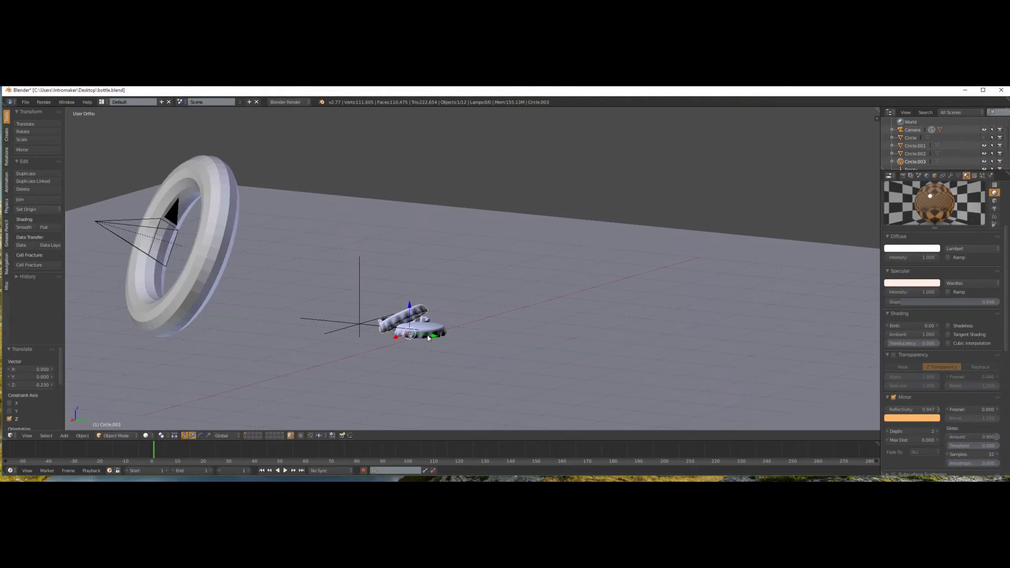
# Give the third cap a slight extra X tilt and shift it sideways along Y.
pyautogui.press('r')
pyautogui.press('x')
pyautogui.click(507, 331)
pyautogui.press('r')
pyautogui.press('y')
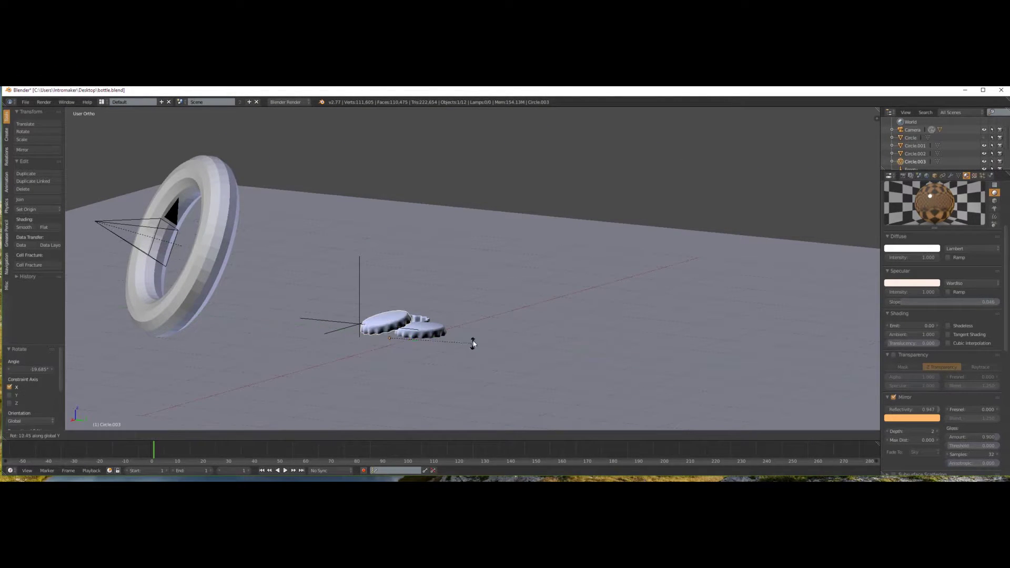
pyautogui.press('g')
pyautogui.press('y')
pyautogui.click(429, 339)
# Drop the third cap slightly lower along Z.
pyautogui.scroll(3, 428, 340)
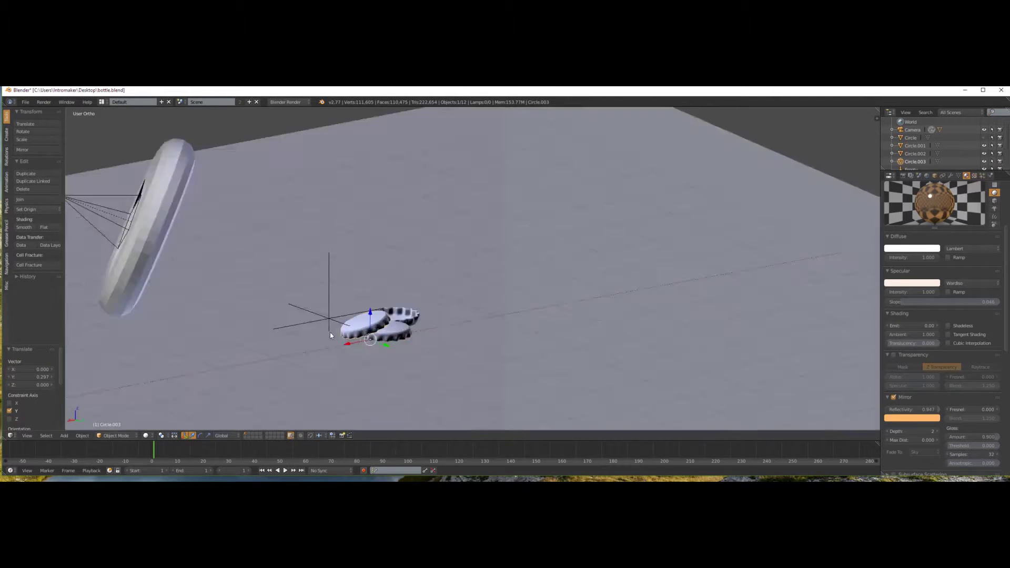
pyautogui.scroll(2, 368, 347)
pyautogui.press('g')
pyautogui.press('z')
pyautogui.click(295, 355)
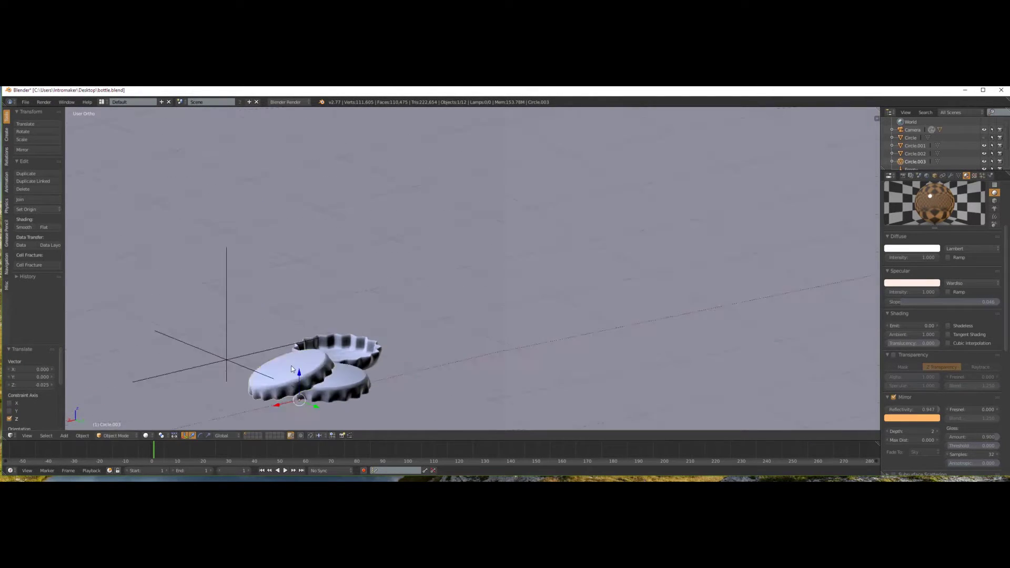
# Fine-tune the third cap's lean with small Y-axis tilts from a low view.
pyautogui.moveTo(315, 363); pyautogui.dragTo(372, 380, button='middle')
pyautogui.press('s')
pyautogui.press('r')
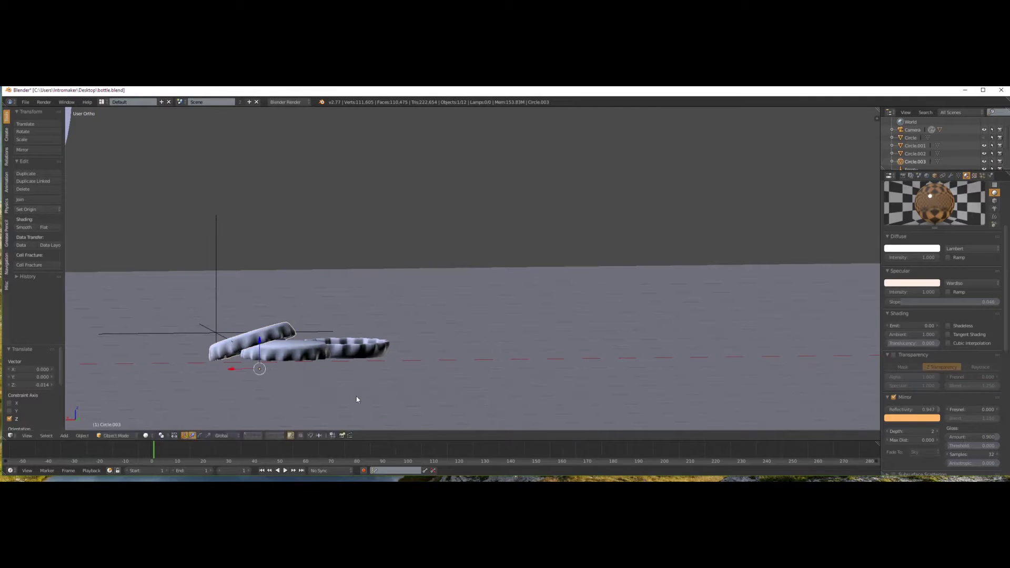
pyautogui.press('x')
pyautogui.press('y')
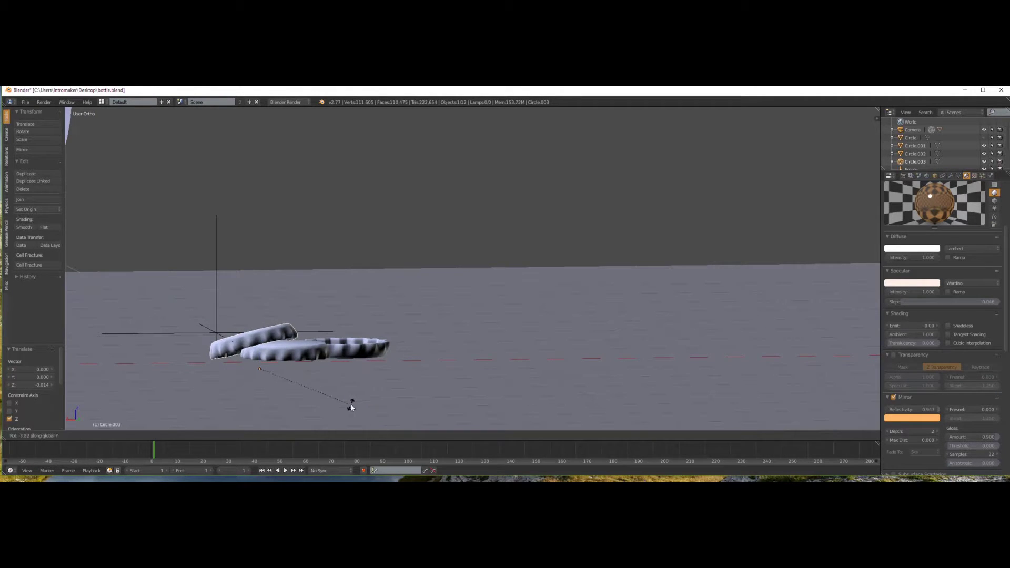
pyautogui.click(350, 406)
pyautogui.moveTo(244, 363)
pyautogui.mouseDown(button='middle')
pyautogui.moveTo(413, 371)
pyautogui.moveTo(473, 295)
pyautogui.mouseUp(button='middle')
pyautogui.press('s')
pyautogui.press('y')
pyautogui.click(404, 375)
pyautogui.click(974, 175)
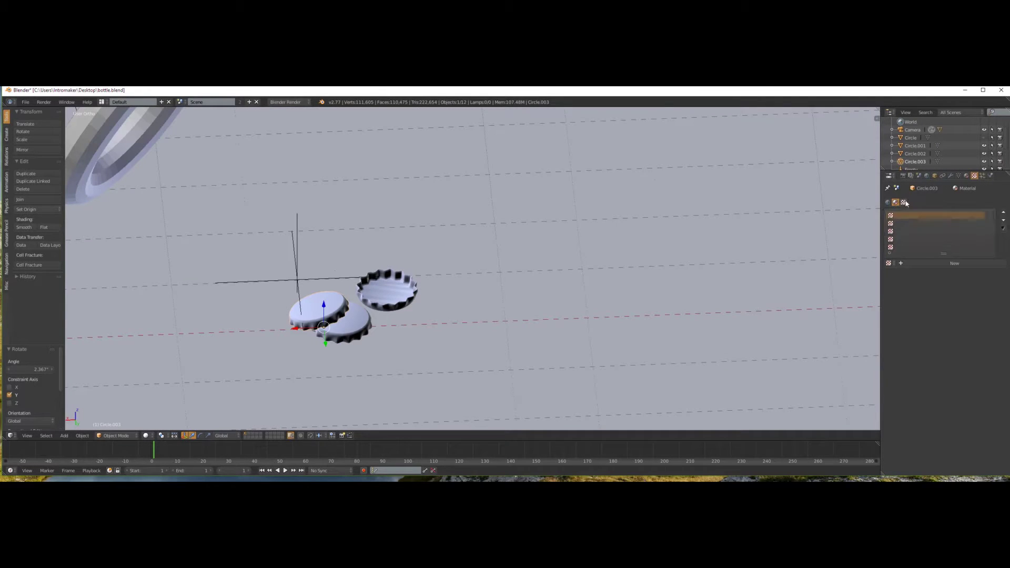
# Select the back cap from a top-down view.
pyautogui.click(966, 175)
pyautogui.press('KP_7')
pyautogui.scroll(4, 673, 282)
pyautogui.scroll(-2, 762, 290)
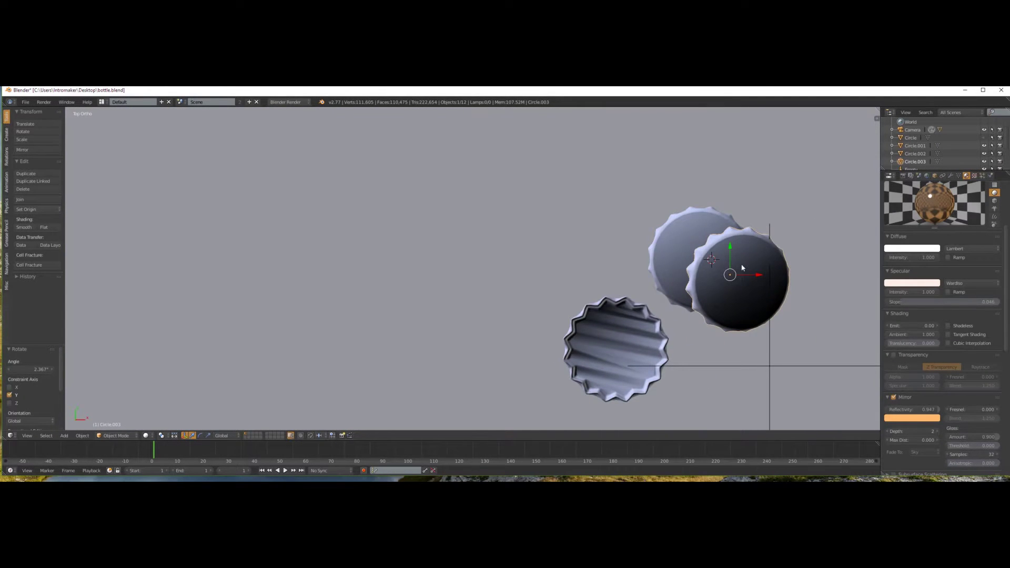
pyautogui.rightClick(718, 237)
pyautogui.scroll(5, 527, 226)
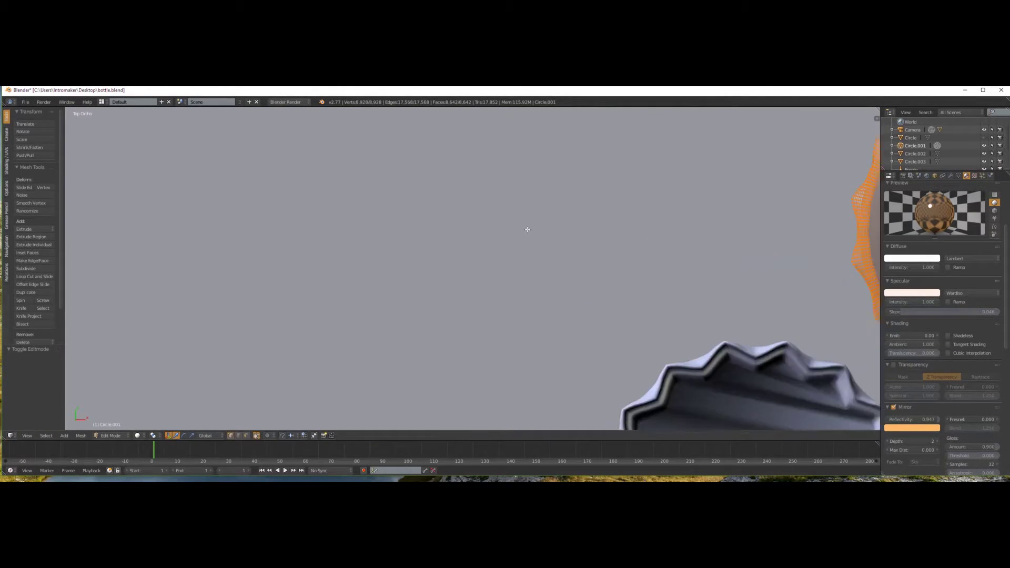
pyautogui.scroll(-2, 527, 226)
# Select the back cap's inner vertex ring and move it to reshape the inner edge.
pyautogui.press('Tab')
pyautogui.press('c')
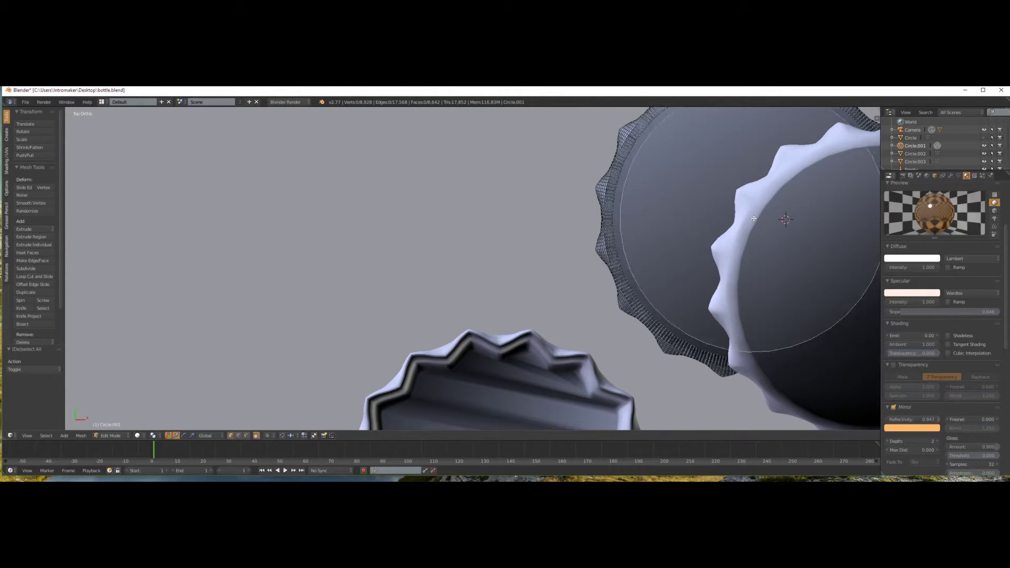
pyautogui.click(753, 218)
pyautogui.scroll(-1, 753, 218)
pyautogui.press('z')
pyautogui.press('g')
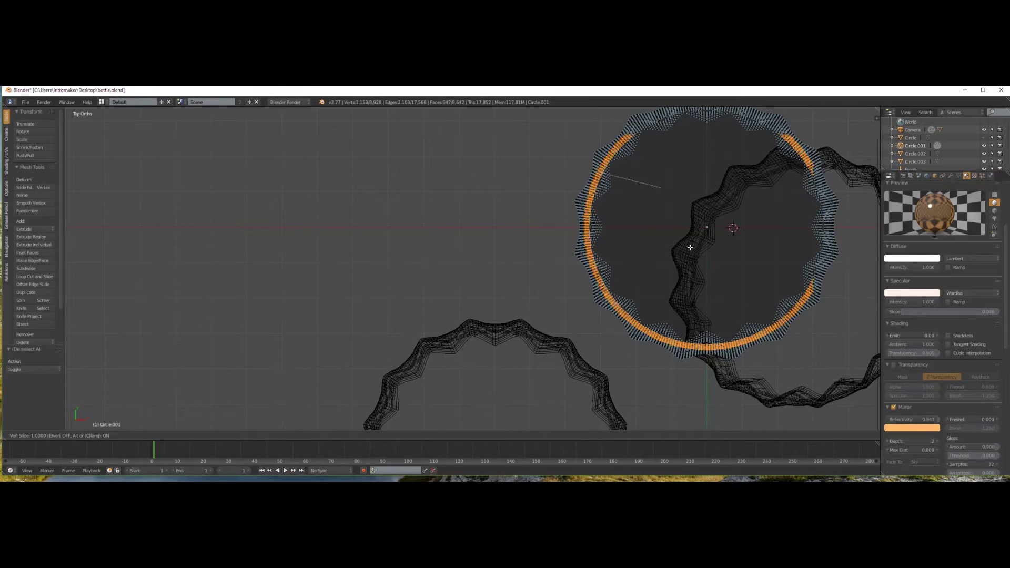
pyautogui.press('g')
pyautogui.click(794, 241)
pyautogui.press('Tab')
pyautogui.press('z')
# Set the cap material to black diffuse, pale peach mirror, fresnel 0.8, blend 2, then render.
pyautogui.scroll(-3, 712, 244)
pyautogui.scroll(-3, 712, 244)
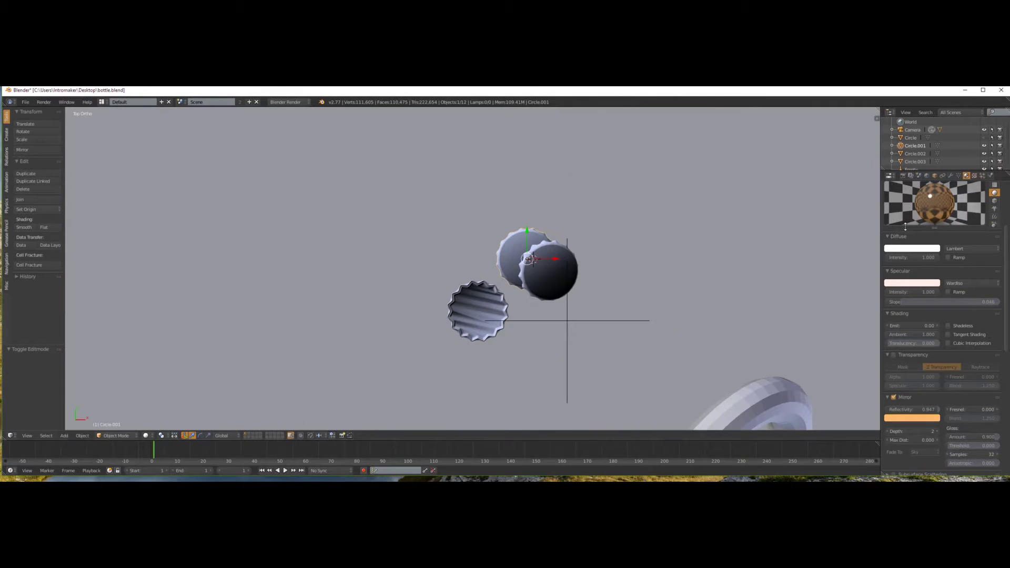
pyautogui.click(918, 419)
pyautogui.moveTo(937, 358); pyautogui.dragTo(937, 315)
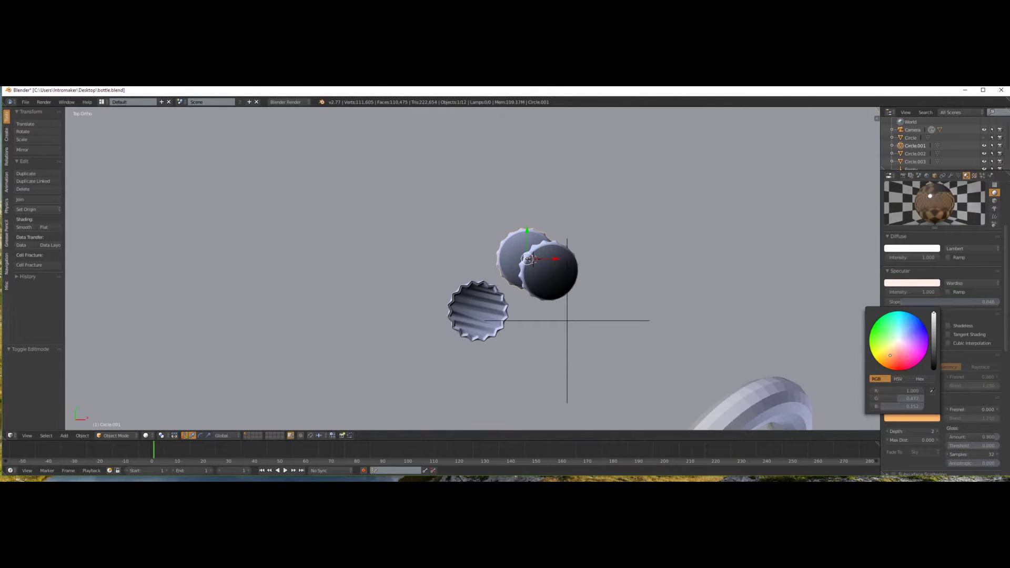
pyautogui.click(997, 412)
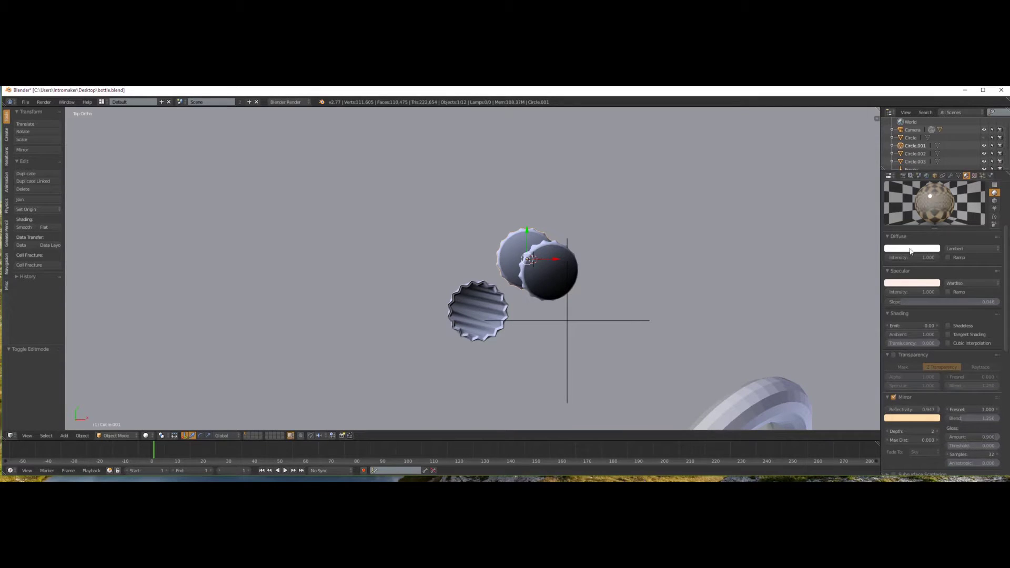
pyautogui.press('BackSpace')
pyautogui.moveTo(973, 418); pyautogui.dragTo(989, 418)
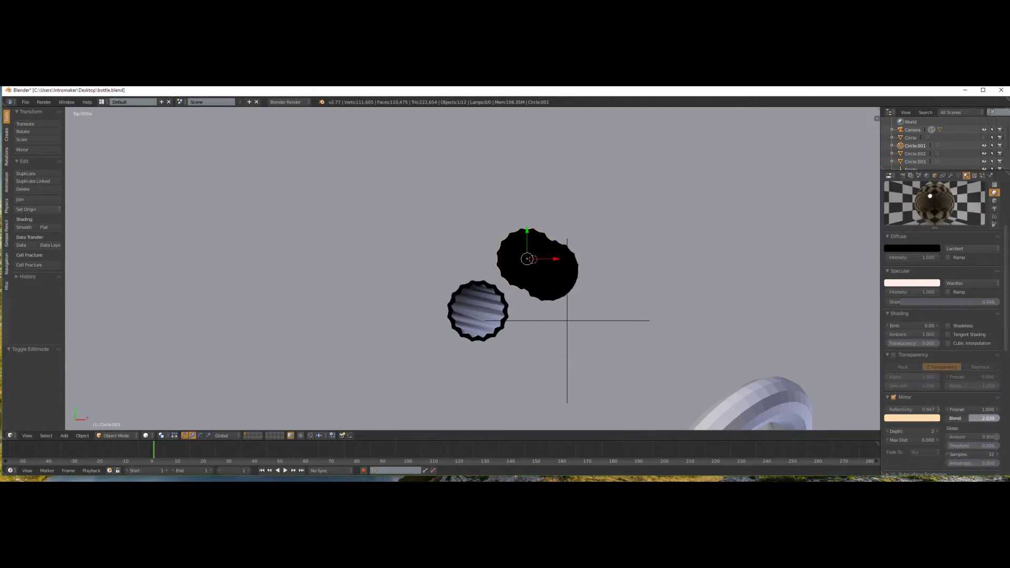
pyautogui.click(948, 414)
pyautogui.write('2')
pyautogui.press('Return')
pyautogui.press('F12')
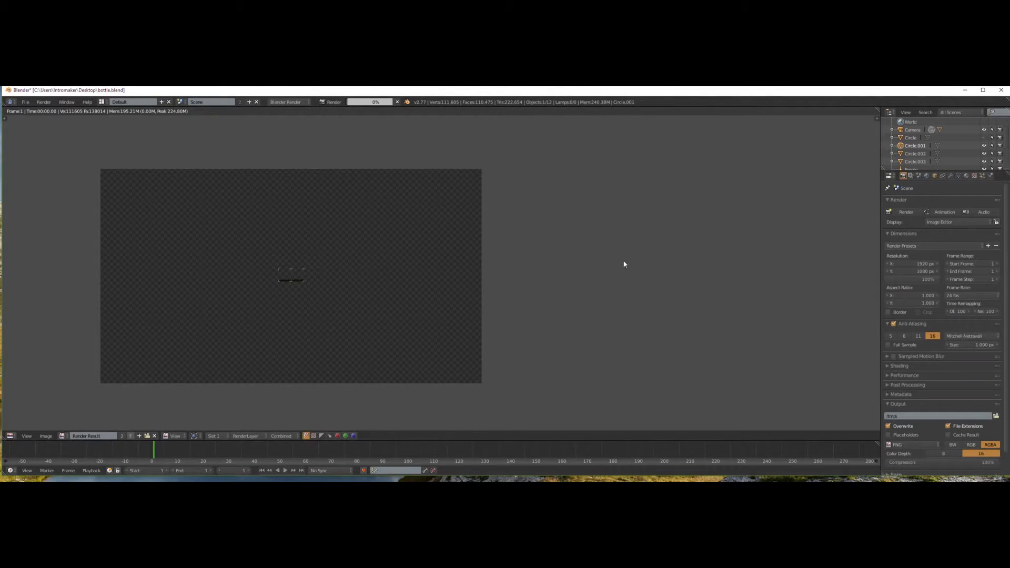
# Re-render the scene, restarting the render once, then close the finished render result.
pyautogui.press('Escape')
pyautogui.press('F12')
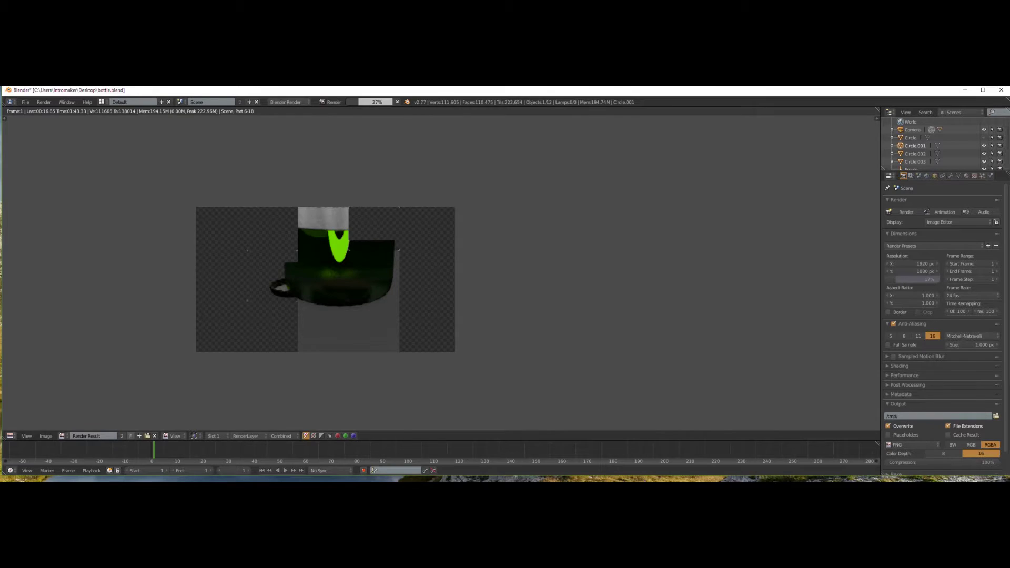
pyautogui.press('Escape')
pyautogui.press('F12')
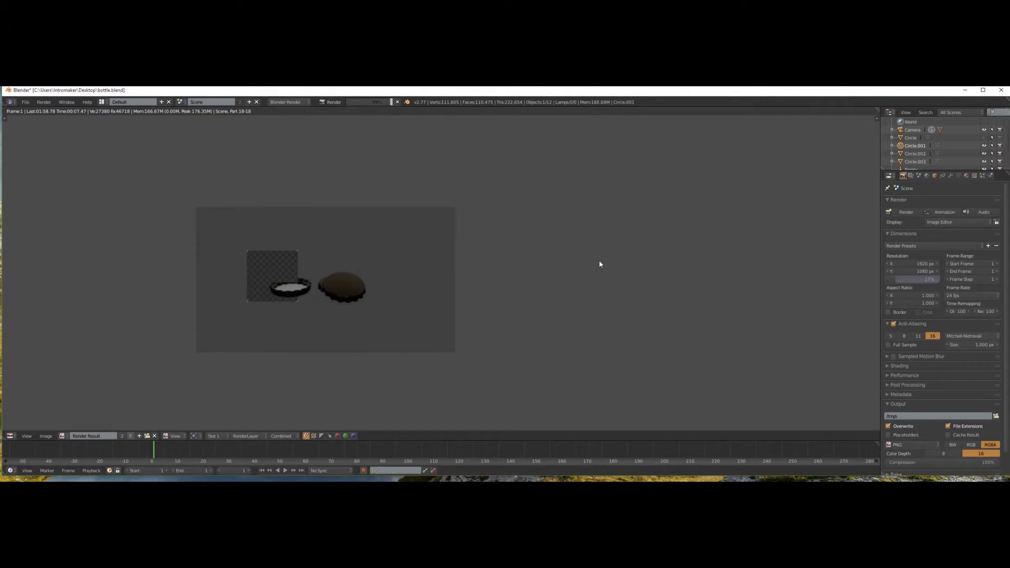
pyautogui.press('Escape')
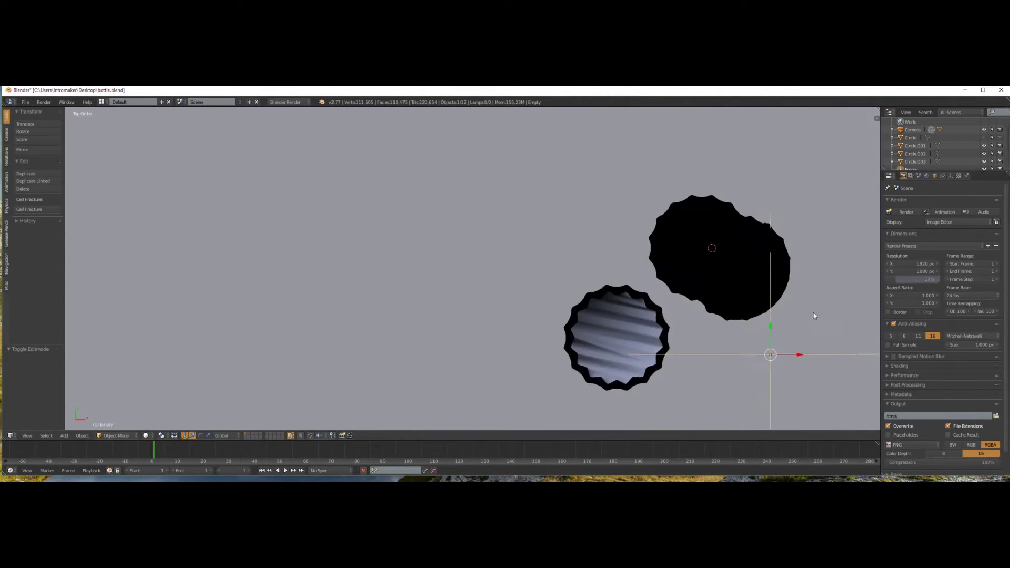
# Nudge the Empty to a new position and return to the camera view.
pyautogui.press('g')
pyautogui.press('KP_1')
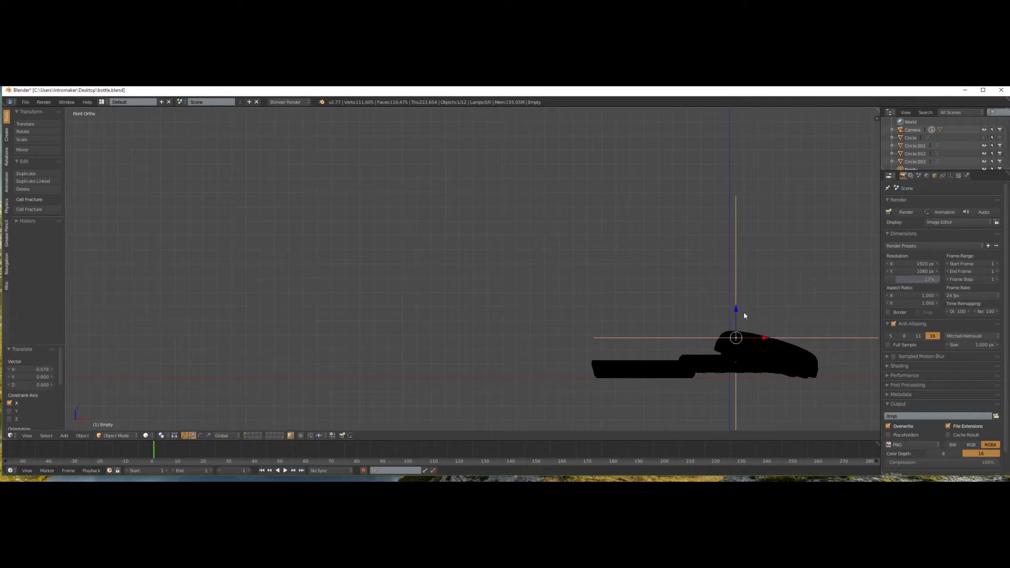
pyautogui.click(743, 311)
pyautogui.press('KP_0')
# Give the right cap white diffuse, full mirror reflectivity and fresnel 0, then test-render it.
pyautogui.click(915, 161)
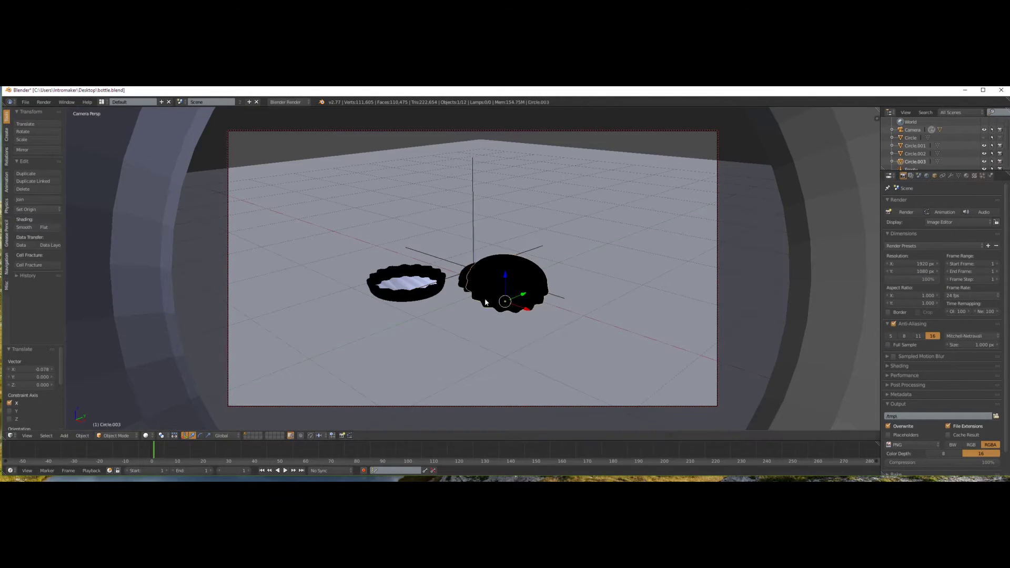
pyautogui.click(966, 175)
pyautogui.press('Return')
pyautogui.click(912, 248)
pyautogui.press('BackSpace')
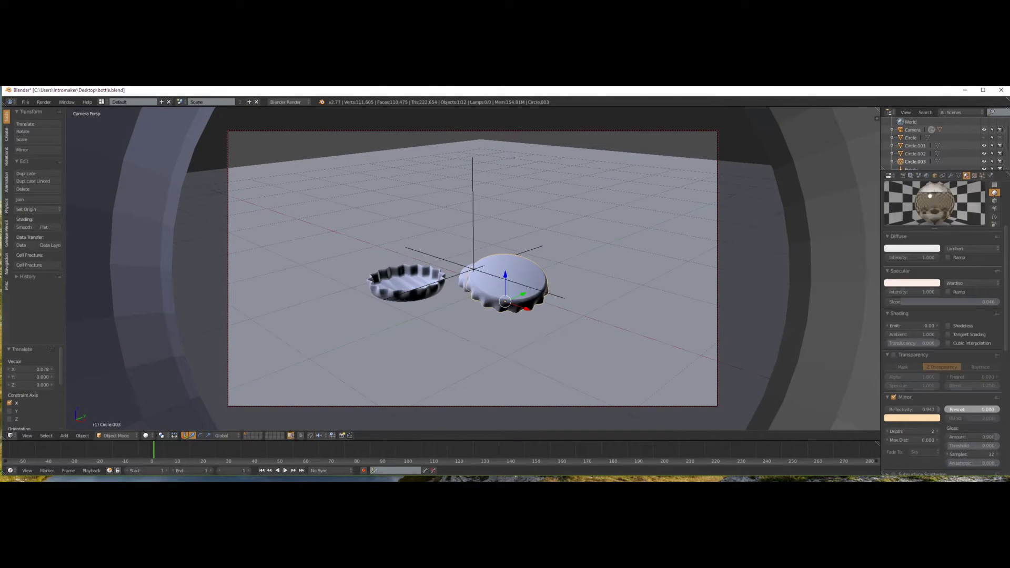
pyautogui.moveTo(937, 409); pyautogui.dragTo(947, 409)
pyautogui.press('F12')
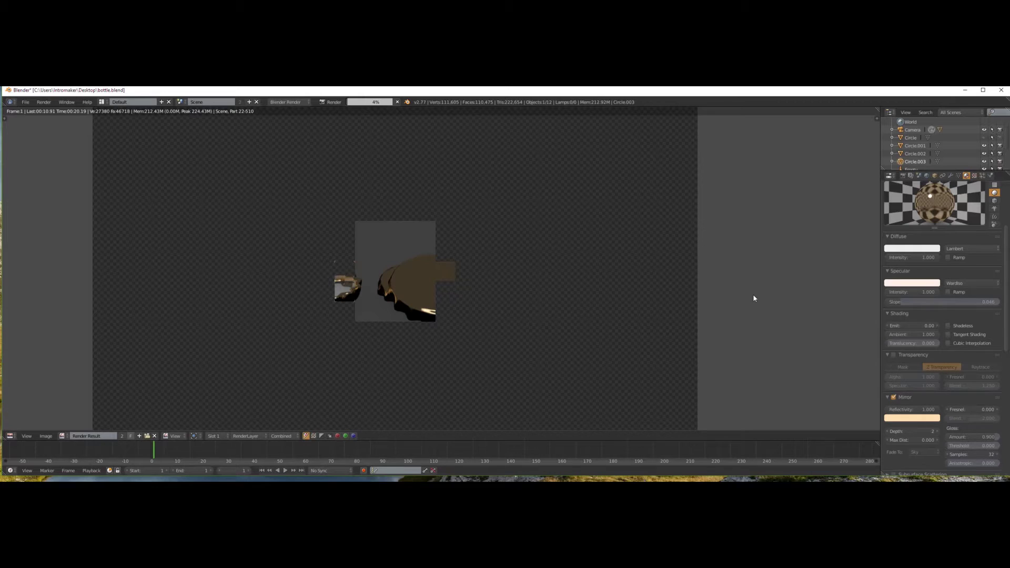
pyautogui.press('Escape')
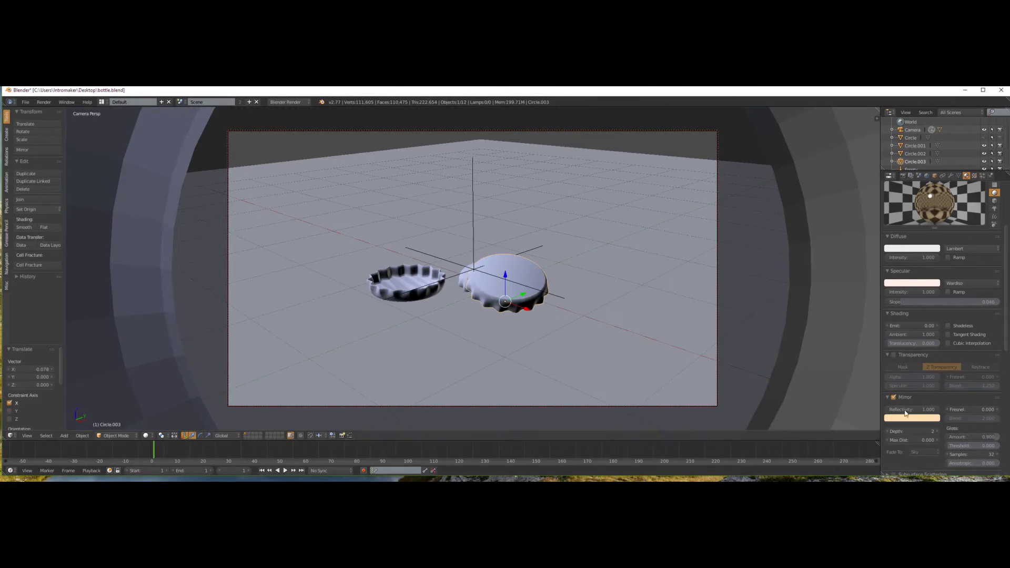
pyautogui.click(927, 175)
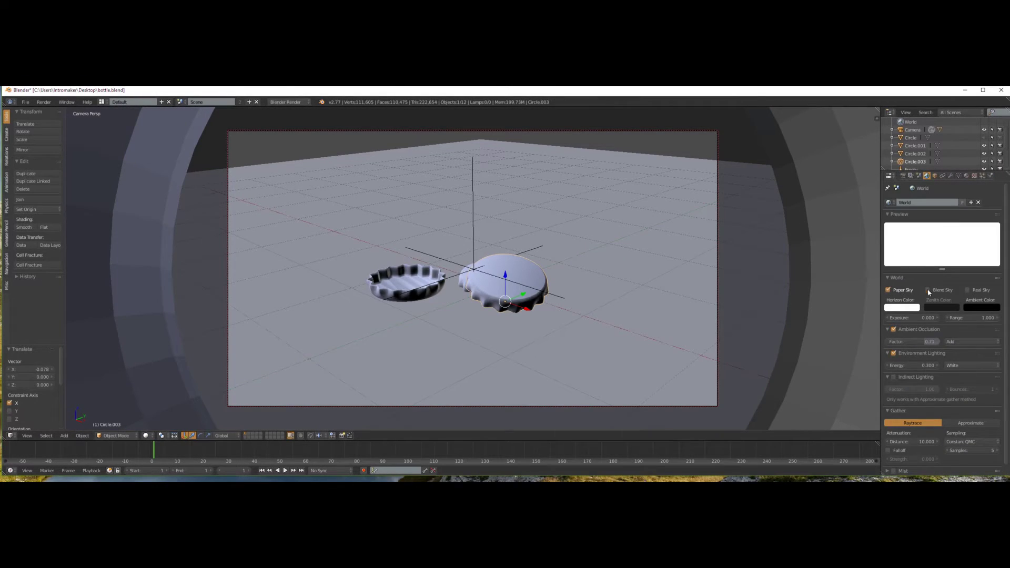
# Disable Environment Lighting in the World settings and inspect the gold caps in a test render.
pyautogui.click(892, 353)
pyautogui.press('F12')
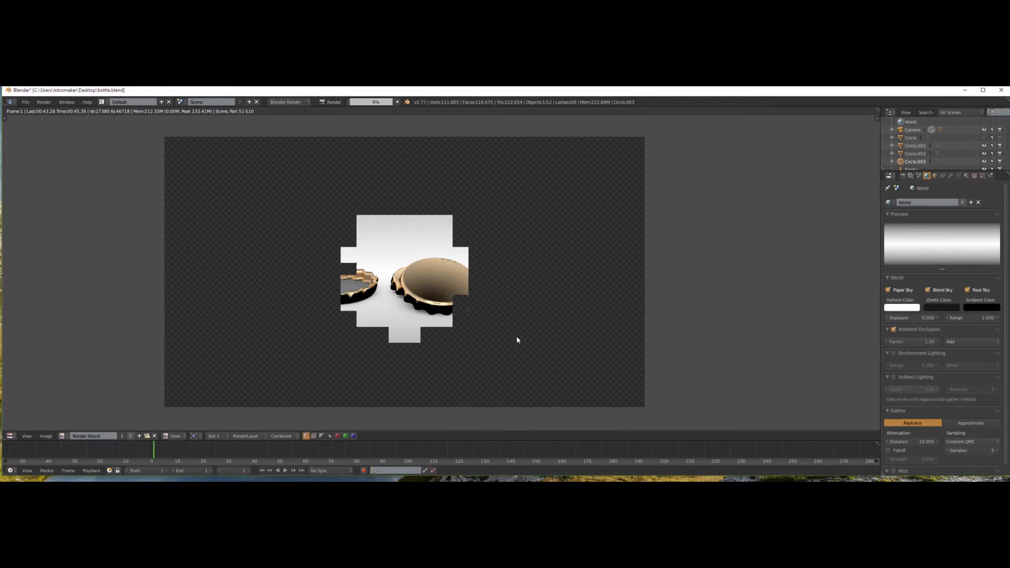
pyautogui.scroll(1, 534, 323)
pyautogui.moveTo(534, 322); pyautogui.dragTo(696, 301, button='middle')
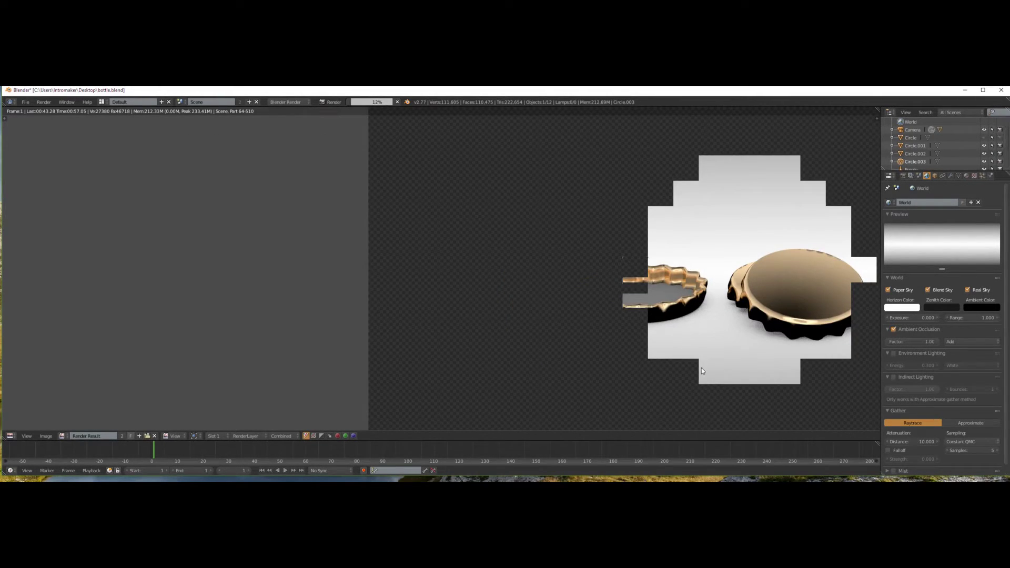
pyautogui.scroll(-1, 737, 323)
pyautogui.scroll(1, 736, 323)
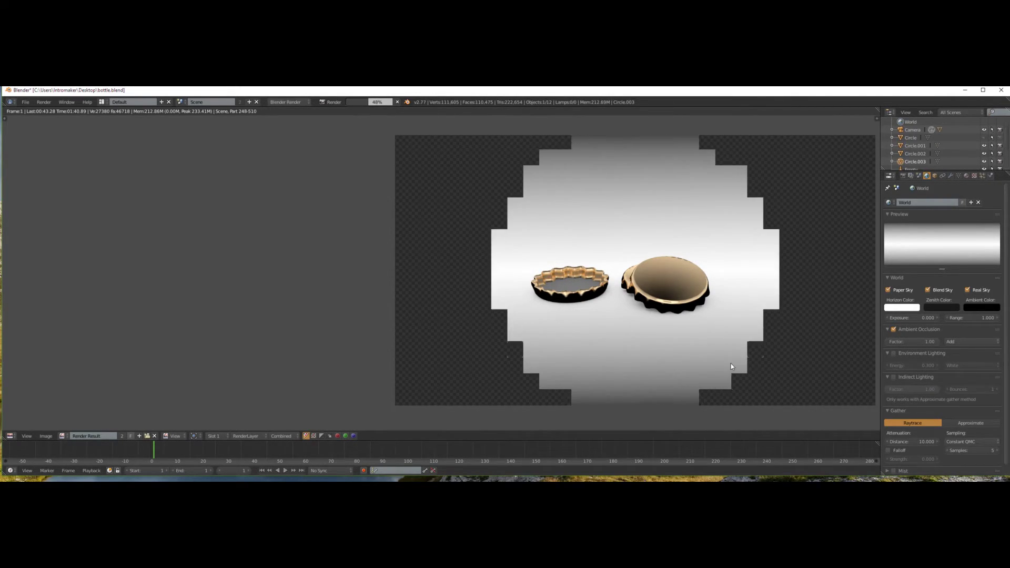
# Move the liner Circle.002 vertically along Z to lower it inside the cap.
pyautogui.press('Escape')
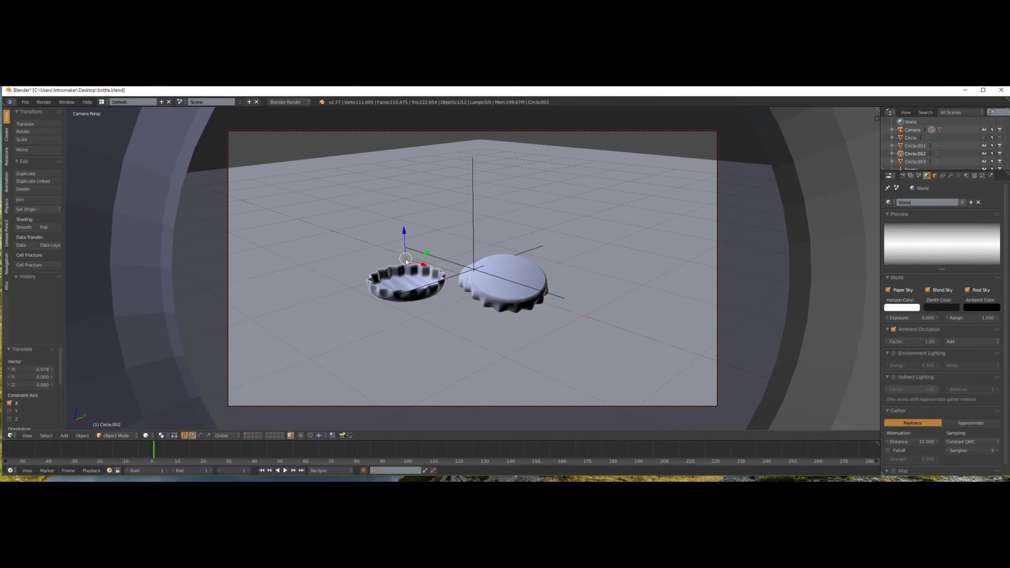
pyautogui.press('KP_Decimal')
pyautogui.press('g')
pyautogui.press('z')
pyautogui.click(694, 309)
pyautogui.press('KP_1')
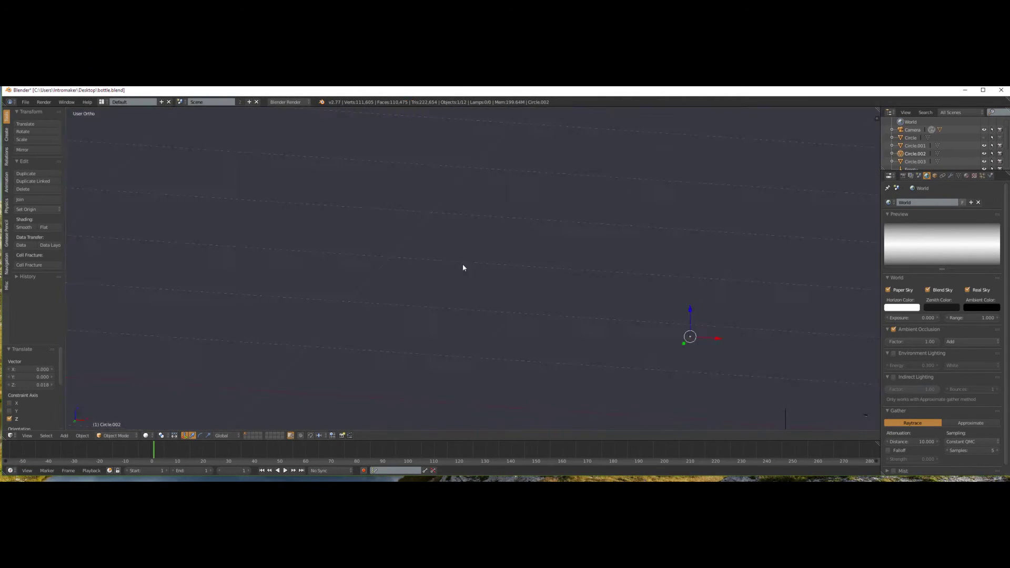
pyautogui.scroll(3, 684, 276)
pyautogui.press('g')
pyautogui.press('z')
pyautogui.click(690, 273)
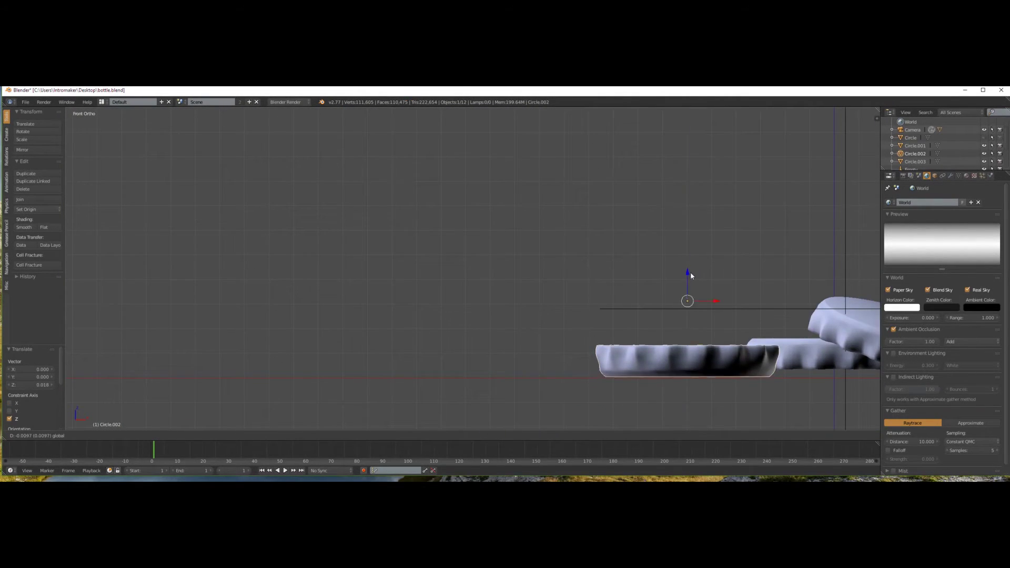
# Preview in rendered shading and readjust the liner's height along Z.
pyautogui.moveTo(689, 272); pyautogui.dragTo(732, 389, button='middle')
pyautogui.hotkey('shift', 'z')
pyautogui.hotkey('shift', 'z')
pyautogui.press('Tab')
pyautogui.moveTo(657, 367); pyautogui.dragTo(664, 412, button='middle')
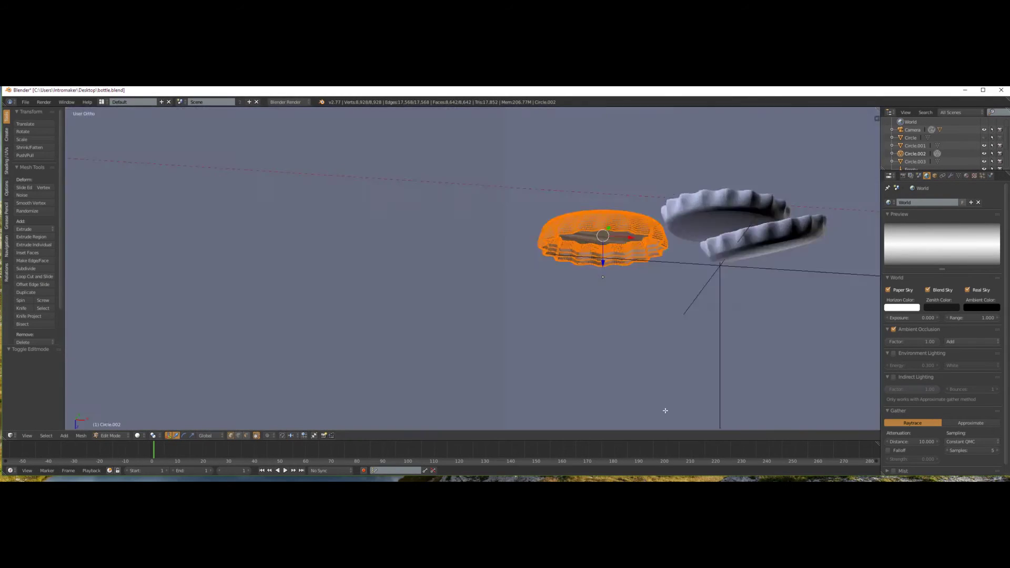
pyautogui.press('KP_1')
pyautogui.press('Tab')
pyautogui.press('g')
pyautogui.press('z')
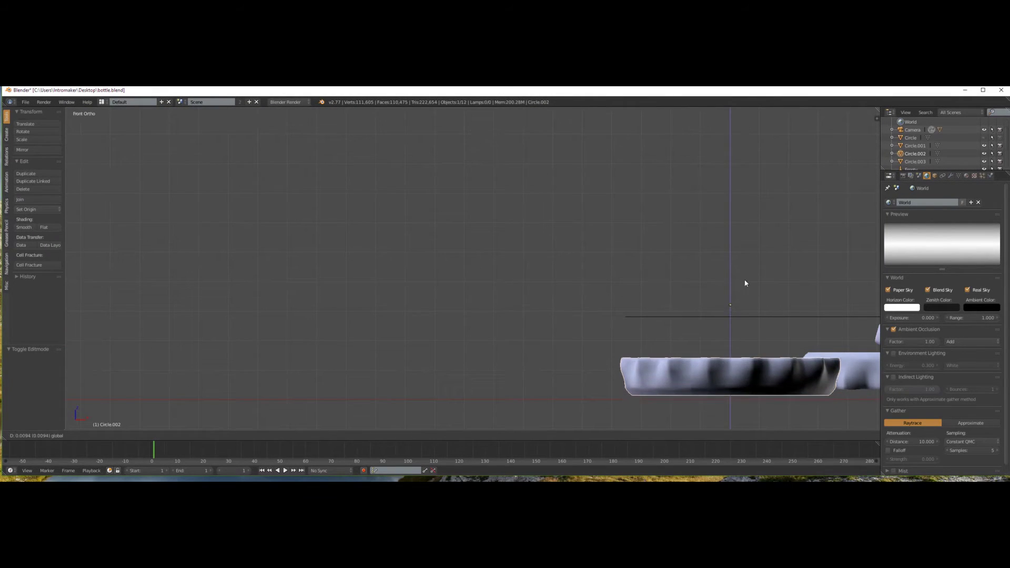
pyautogui.click(729, 169)
# Set the liner's material diffuse colour to pale green.
pyautogui.scroll(3, 737, 190)
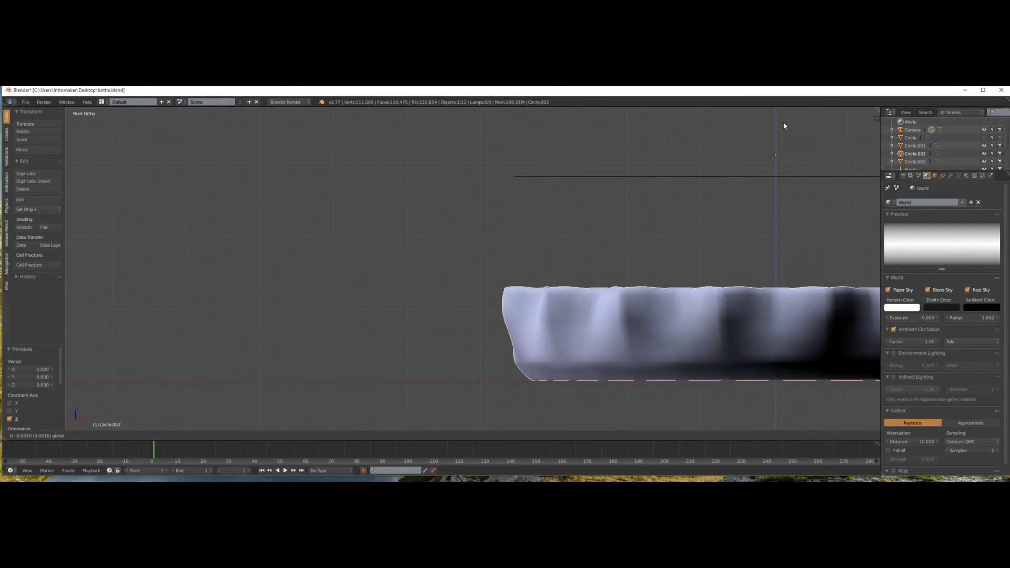
pyautogui.scroll(-5, 785, 121)
pyautogui.hotkey('shift', 'z')
pyautogui.moveTo(747, 320); pyautogui.dragTo(593, 280, button='middle')
pyautogui.scroll(-2, 592, 280)
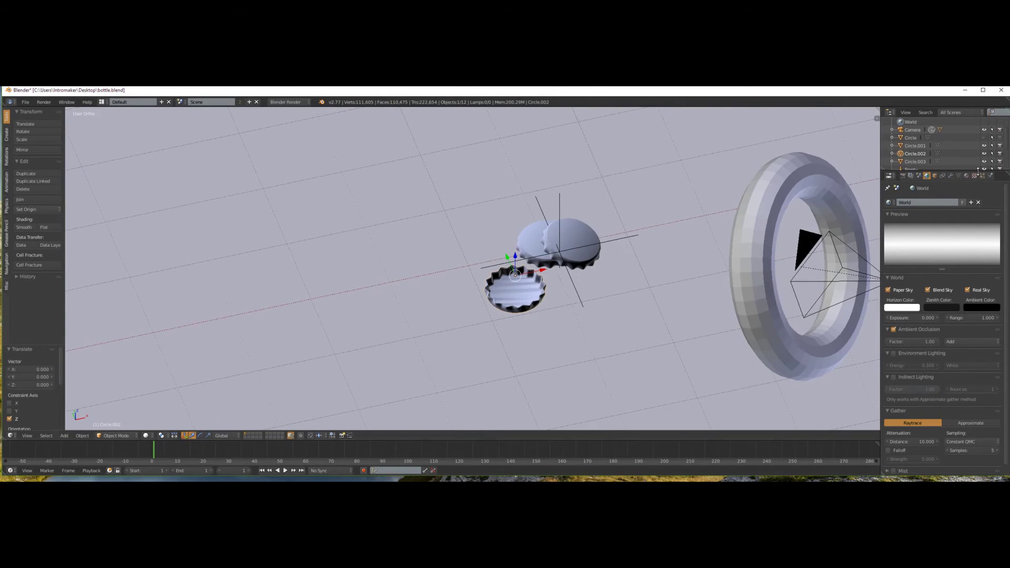
pyautogui.click(966, 175)
pyautogui.click(911, 343)
pyautogui.click(880, 258)
pyautogui.moveTo(879, 258); pyautogui.dragTo(894, 264)
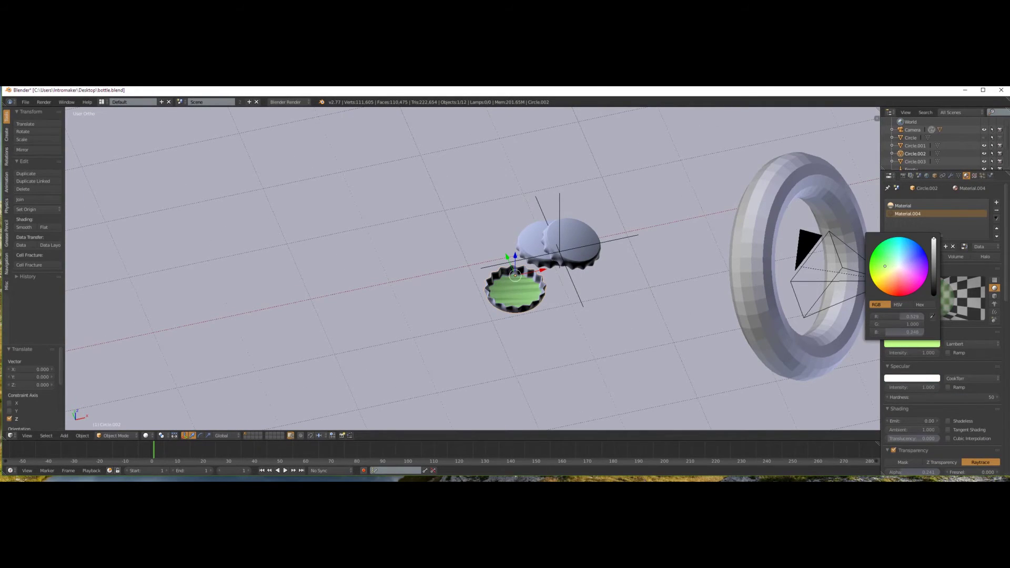
# Render, then turn off Blend Sky and Real Sky in World and re-render.
pyautogui.press('F12')
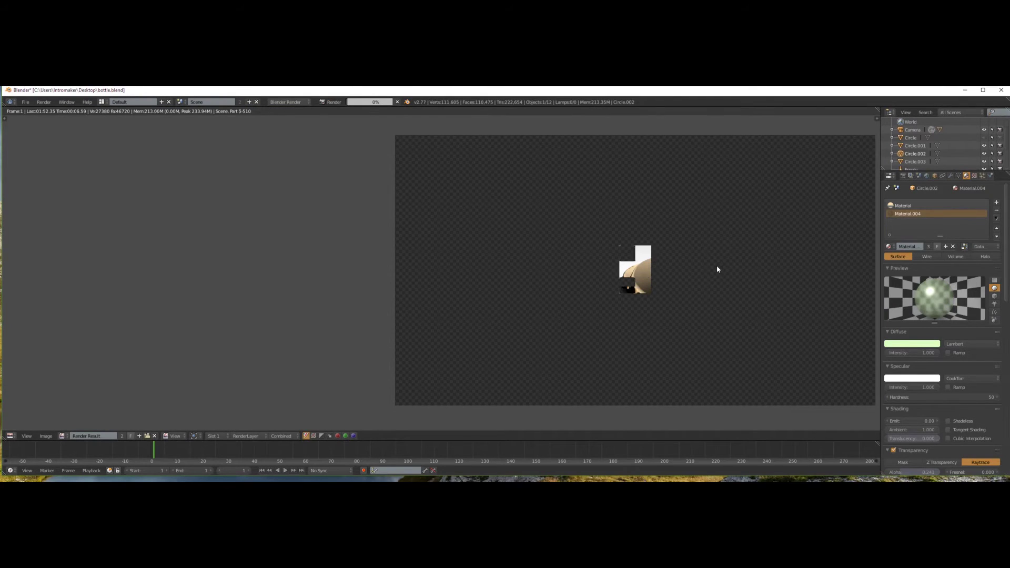
pyautogui.click(926, 175)
pyautogui.click(928, 289)
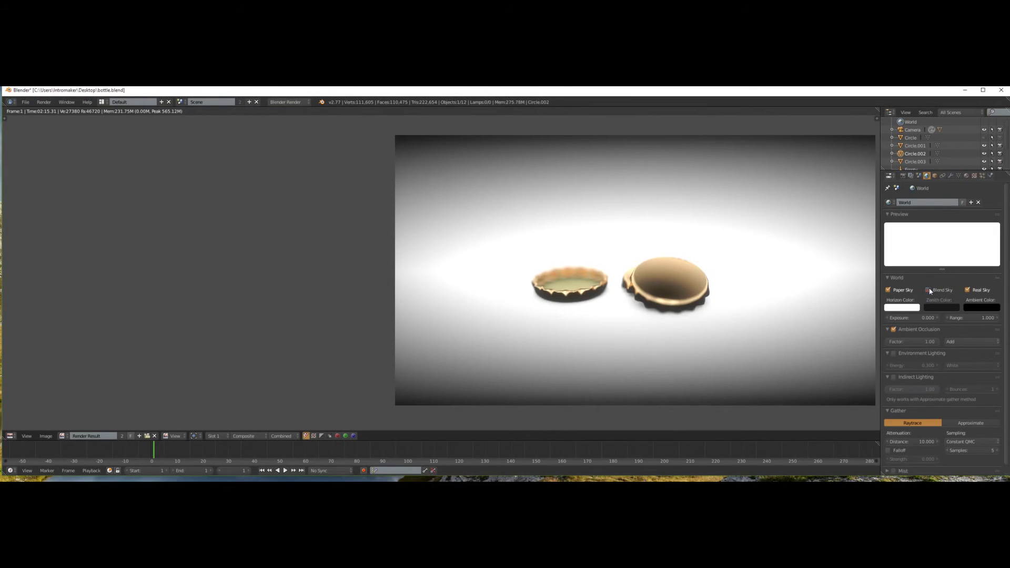
pyautogui.click(968, 291)
pyautogui.press('F12')
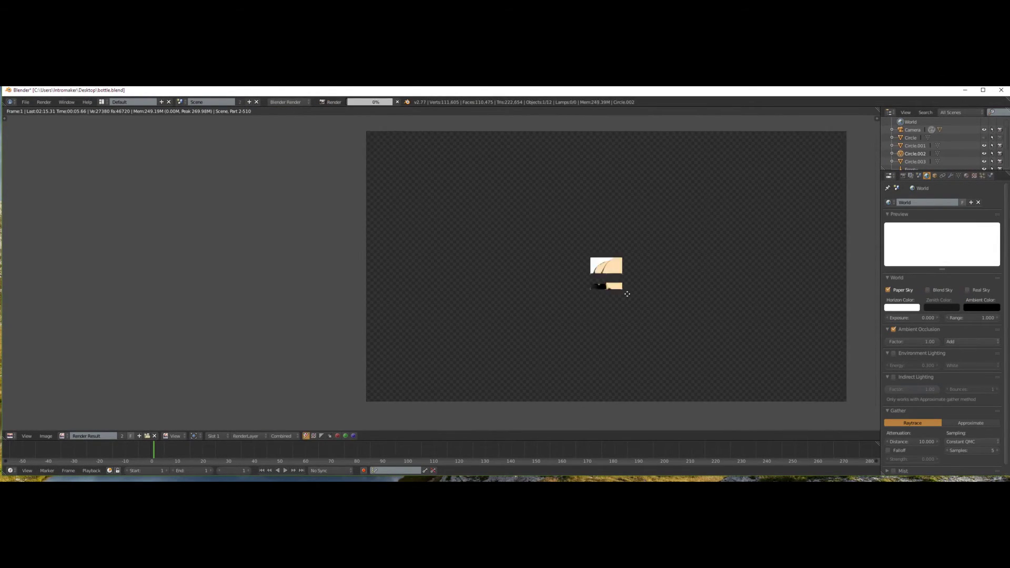
# Enlarge and recentre the render preview, then return to the scene.
pyautogui.scroll(1, 481, 295)
pyautogui.moveTo(480, 295); pyautogui.dragTo(431, 289, button='middle')
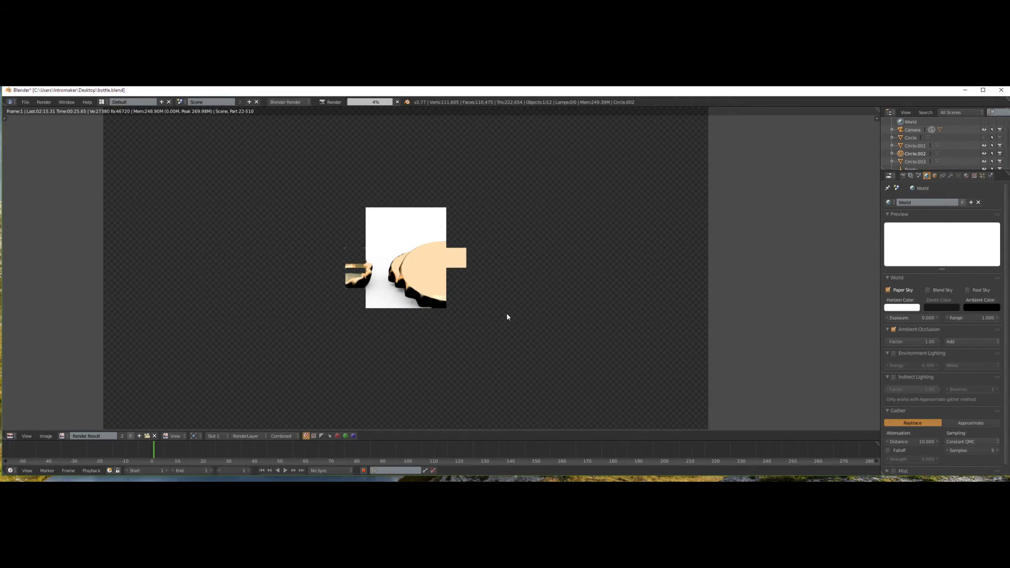
pyautogui.press('Escape')
pyautogui.scroll(3, 526, 299)
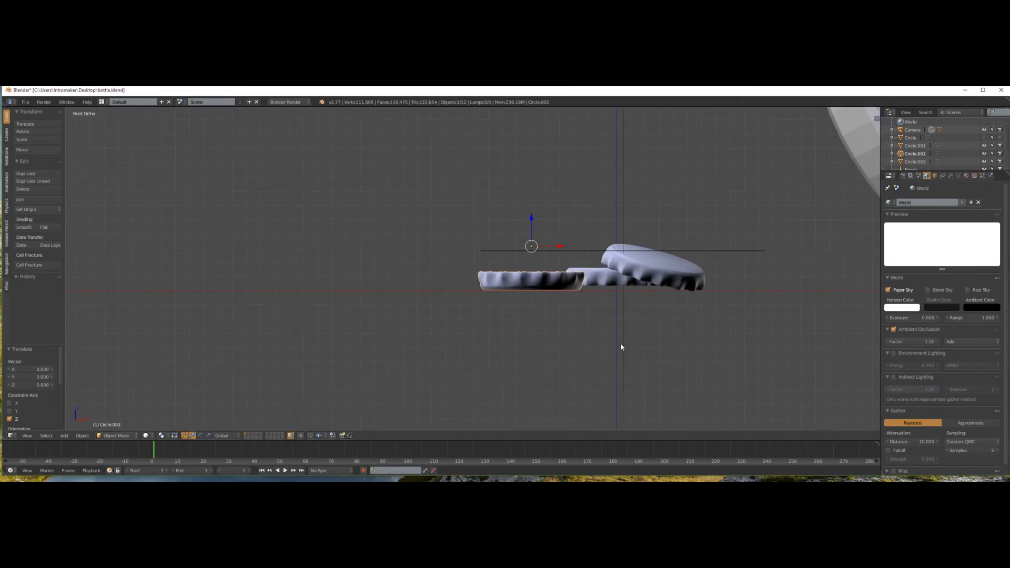
pyautogui.hotkey('shift', 'a')
# Add a new plane, rotating and scaling it up to cover the ground.
pyautogui.click(647, 273)
pyautogui.moveTo(609, 315)
pyautogui.mouseDown(button='middle')
pyautogui.moveTo(487, 226)
pyautogui.moveTo(568, 275)
pyautogui.mouseUp(button='middle')
pyautogui.press('r')
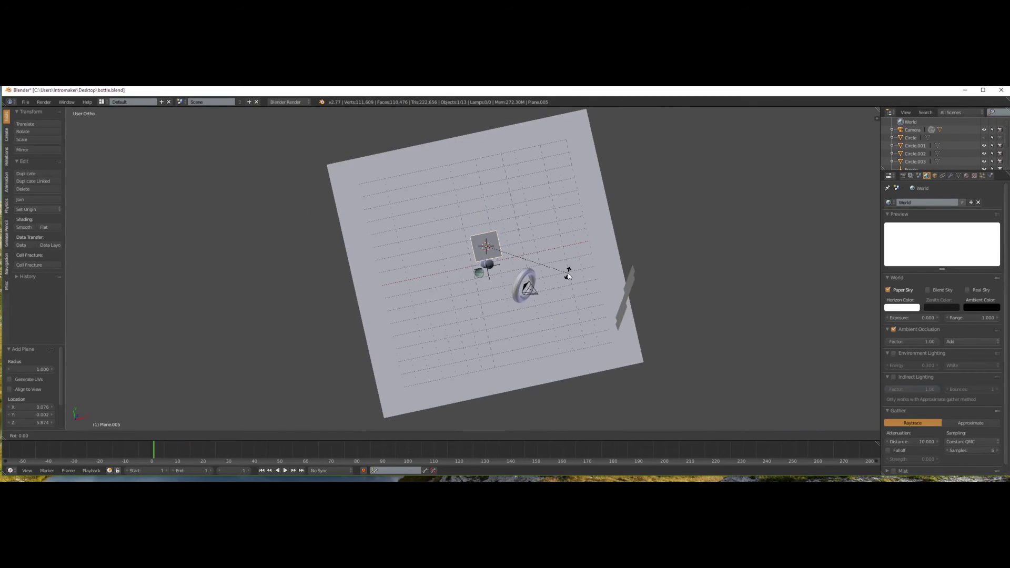
pyautogui.press('Return')
pyautogui.press('s')
pyautogui.press('Return')
# Give the new plane a black material and raise it above the caps.
pyautogui.click(966, 175)
pyautogui.click(941, 228)
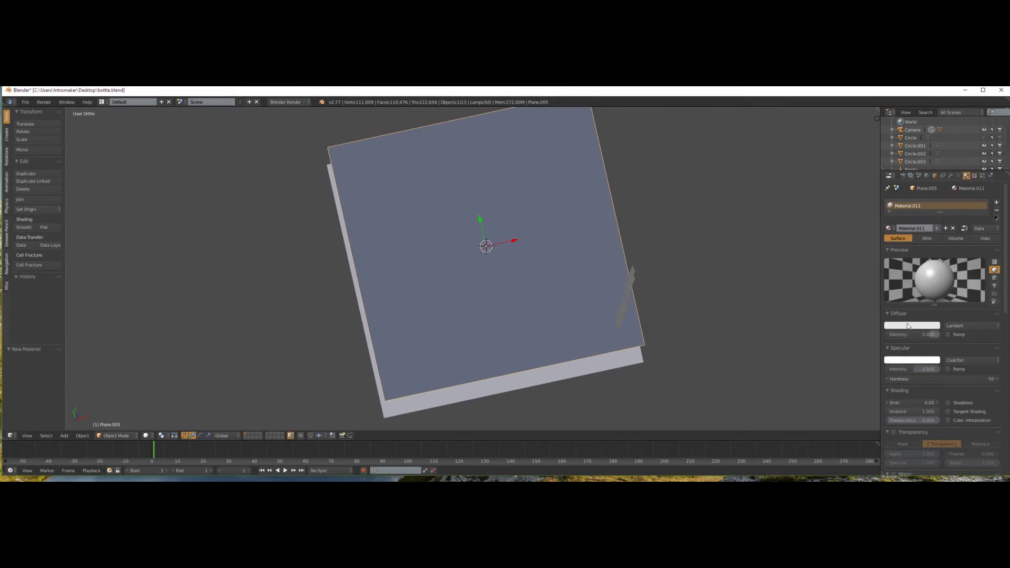
pyautogui.scroll(-3, 728, 321)
pyautogui.press('1')
pyautogui.press('g')
pyautogui.press('z')
pyautogui.click(526, 210)
pyautogui.moveTo(526, 211); pyautogui.dragTo(570, 222, button='middle')
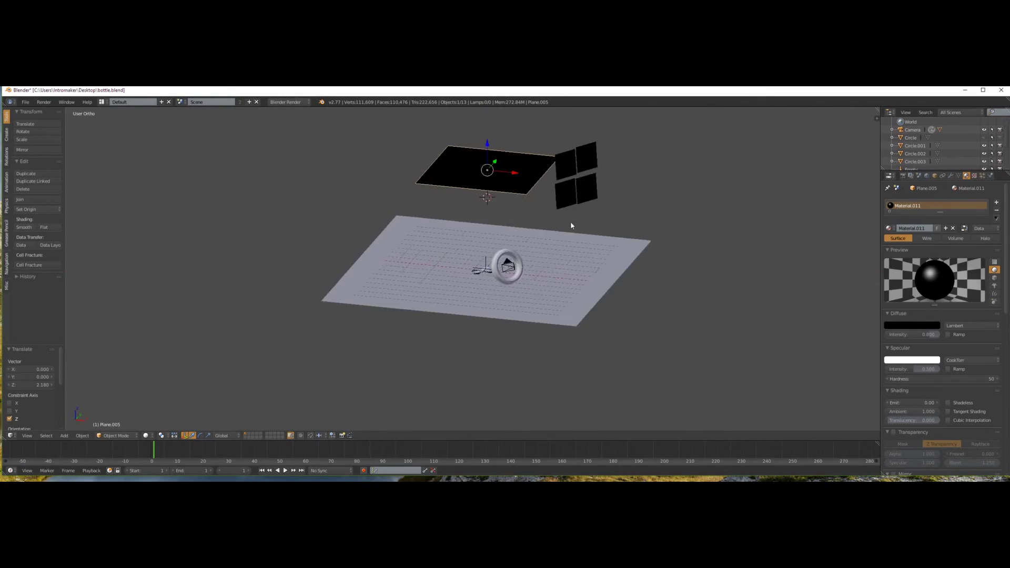
pyautogui.press('1')
pyautogui.scroll(-3, 647, 202)
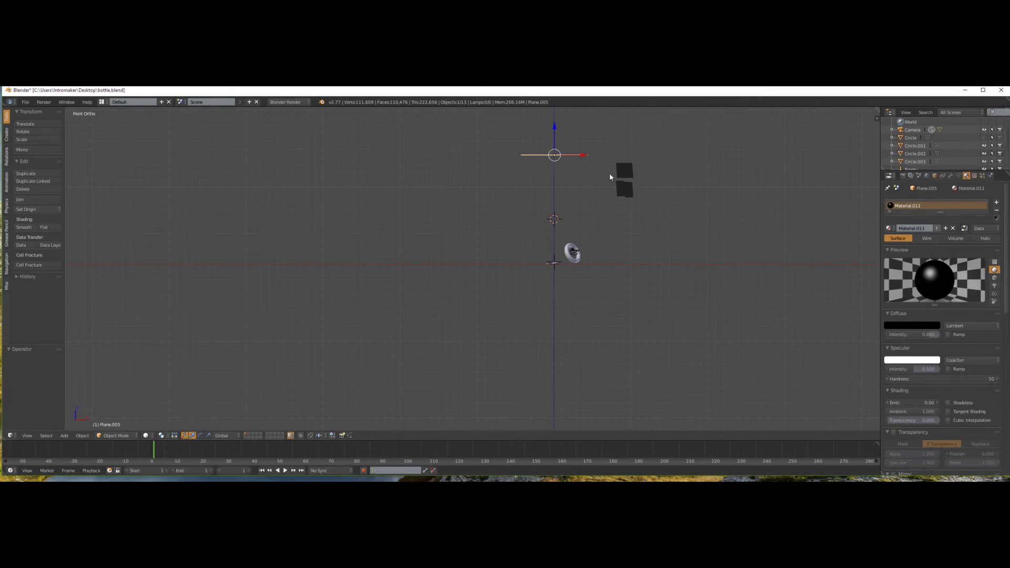
# Resize the black plane, move the white overhead plane along Y and rescale it, then render with F12.
pyautogui.press('s')
pyautogui.click(627, 187)
pyautogui.rightClick(620, 192)
pyautogui.moveTo(619, 195)
pyautogui.mouseDown(button='middle')
pyautogui.moveTo(647, 210)
pyautogui.moveTo(562, 298)
pyautogui.mouseUp(button='middle')
pyautogui.press('g')
pyautogui.press('y')
pyautogui.click(607, 217)
pyautogui.press('s')
pyautogui.click(540, 270)
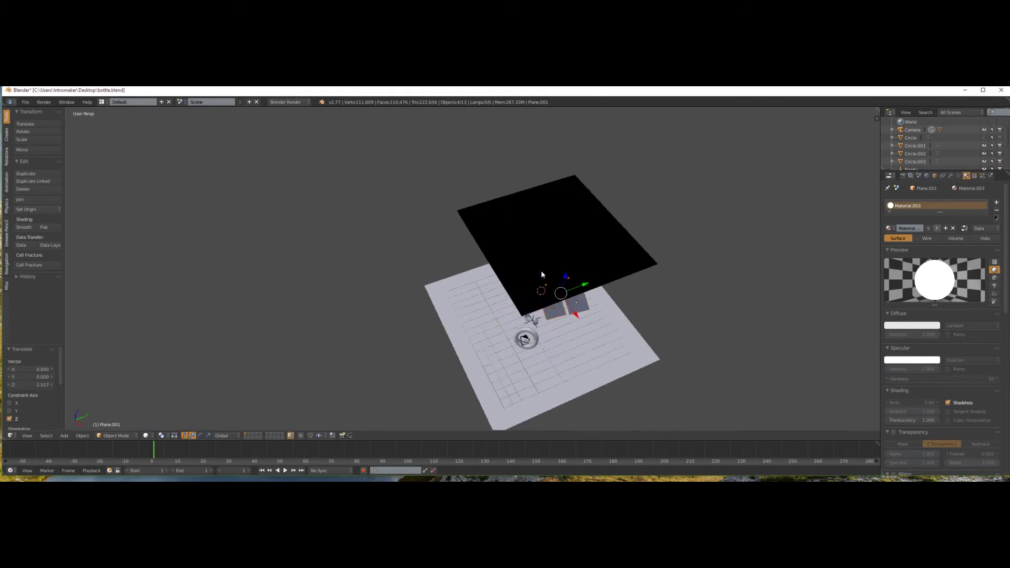
pyautogui.press('F12')
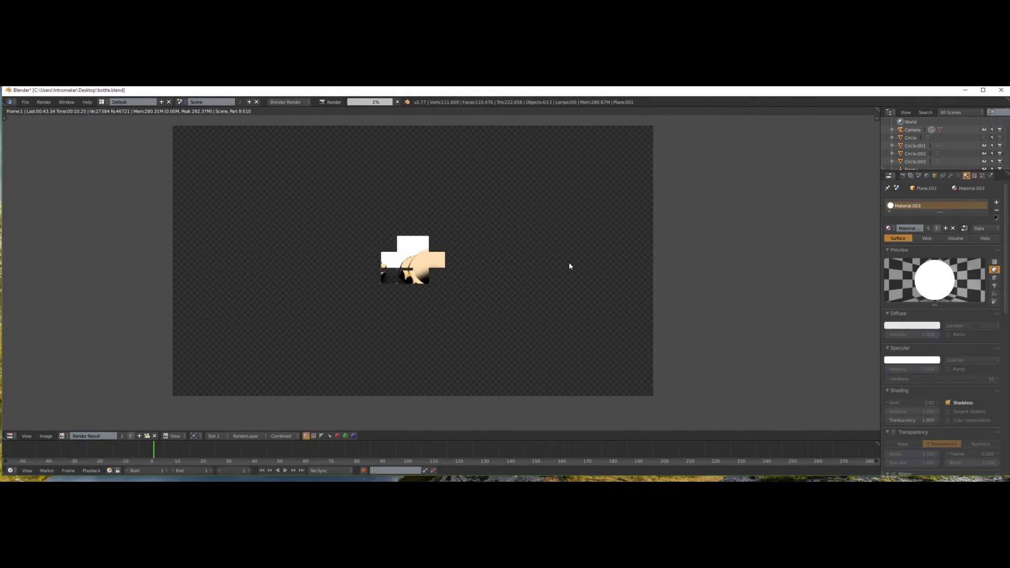